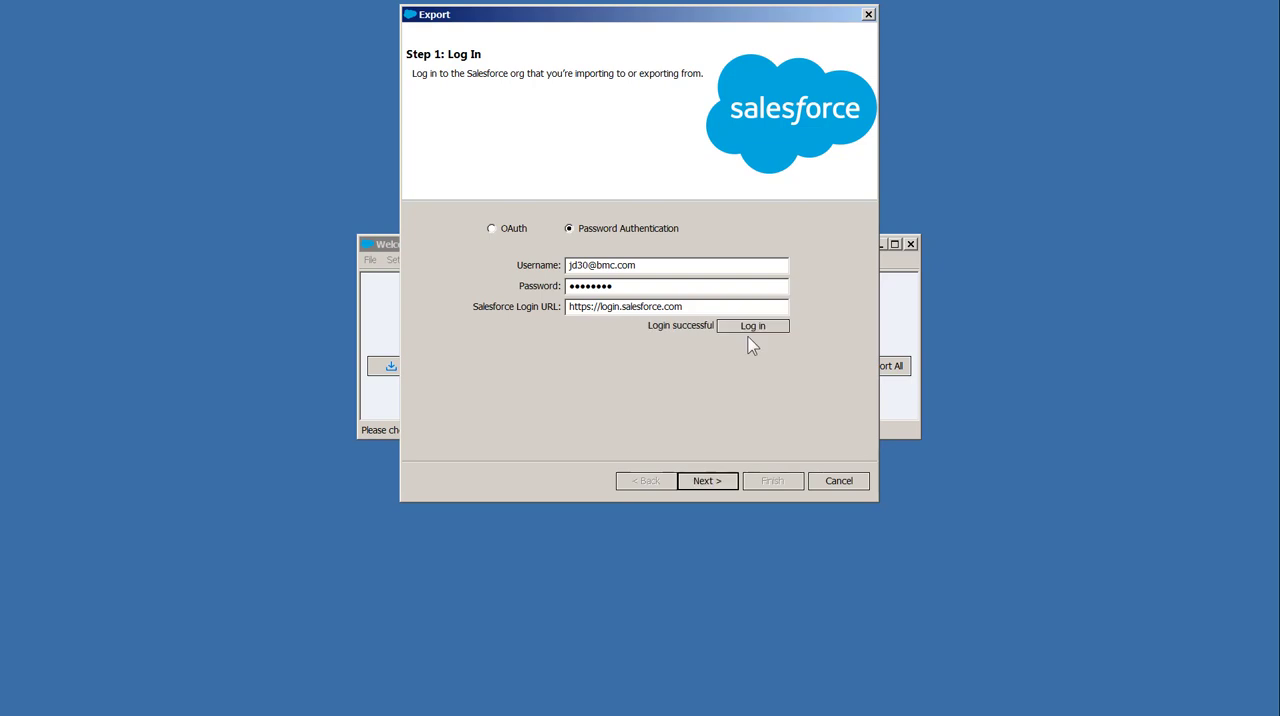
Select the Account object for the export and set the extraction target to Accounts.csv on the Desktop
{"action": "left_click", "coordinate": [703, 481]}
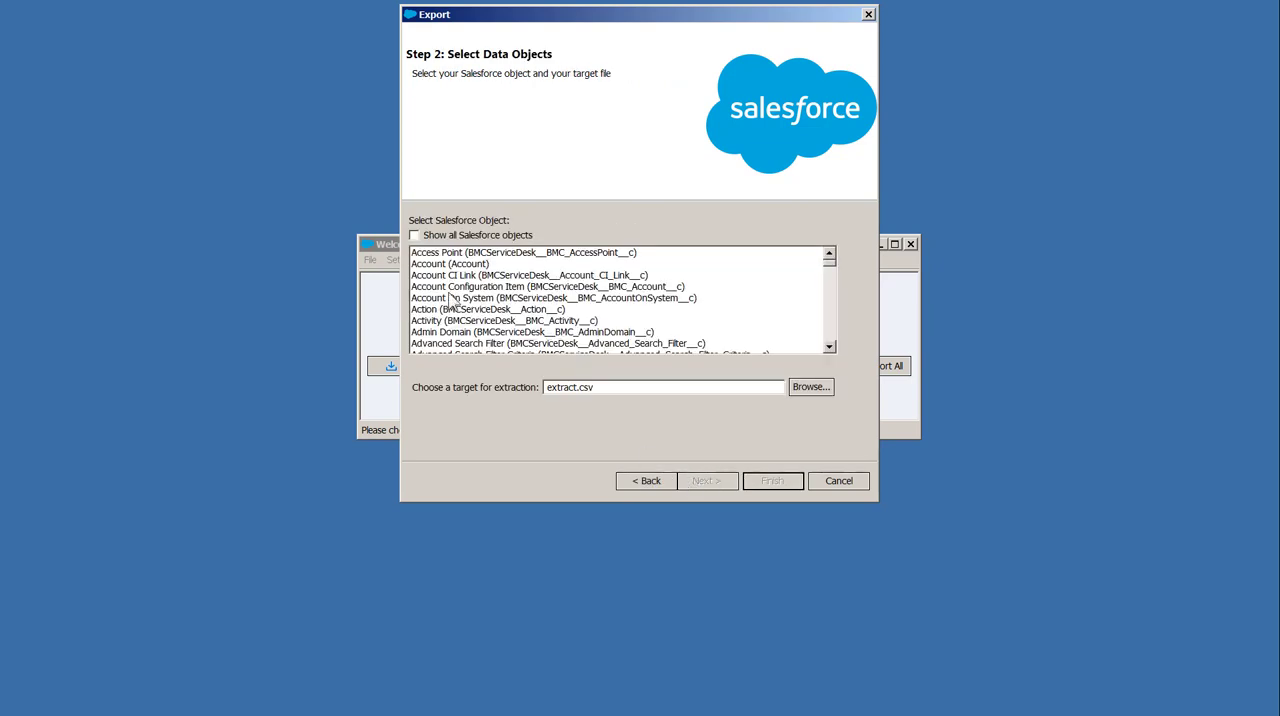
{"action": "left_click", "coordinate": [434, 264]}
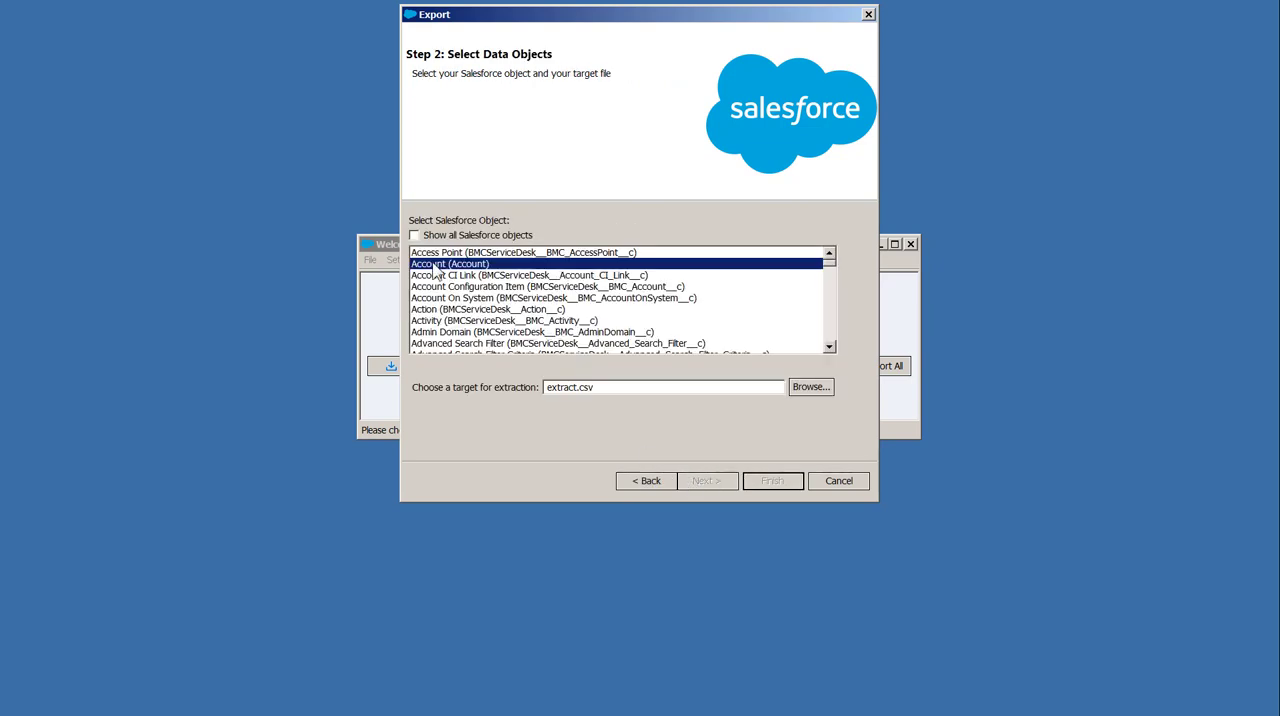
{"action": "left_click", "coordinate": [807, 394]}
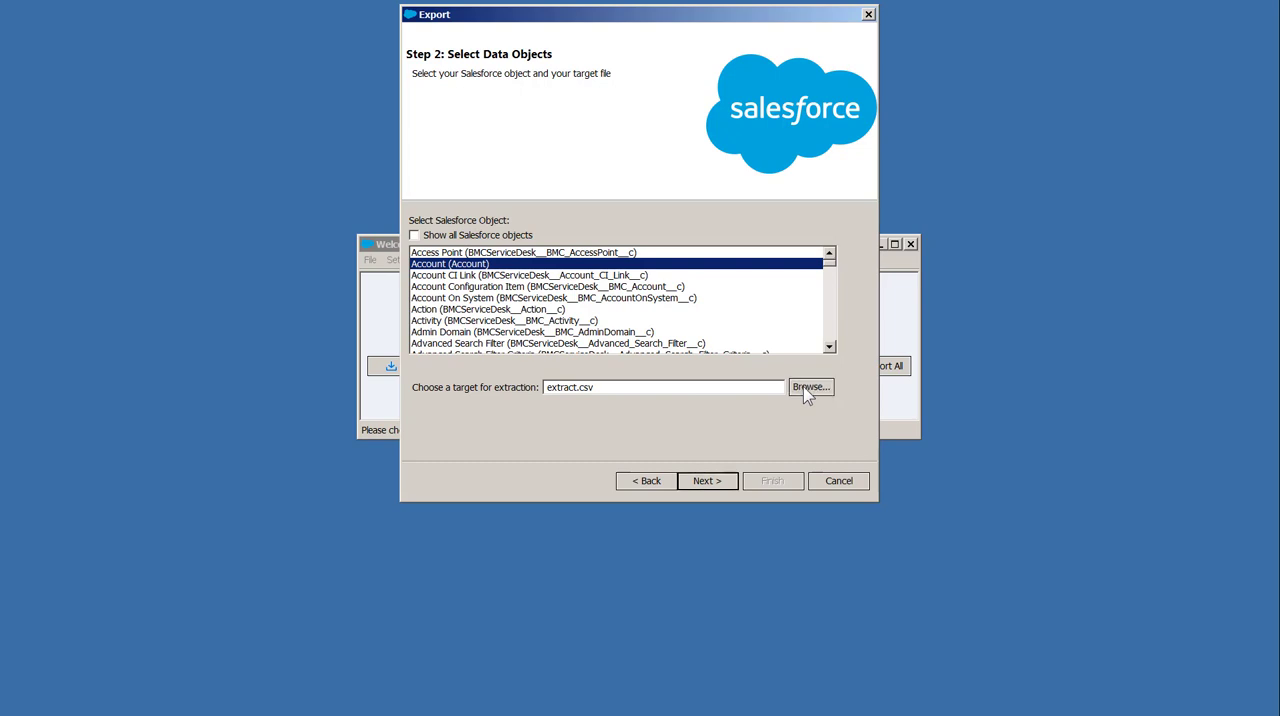
{"action": "left_click", "coordinate": [449, 123]}
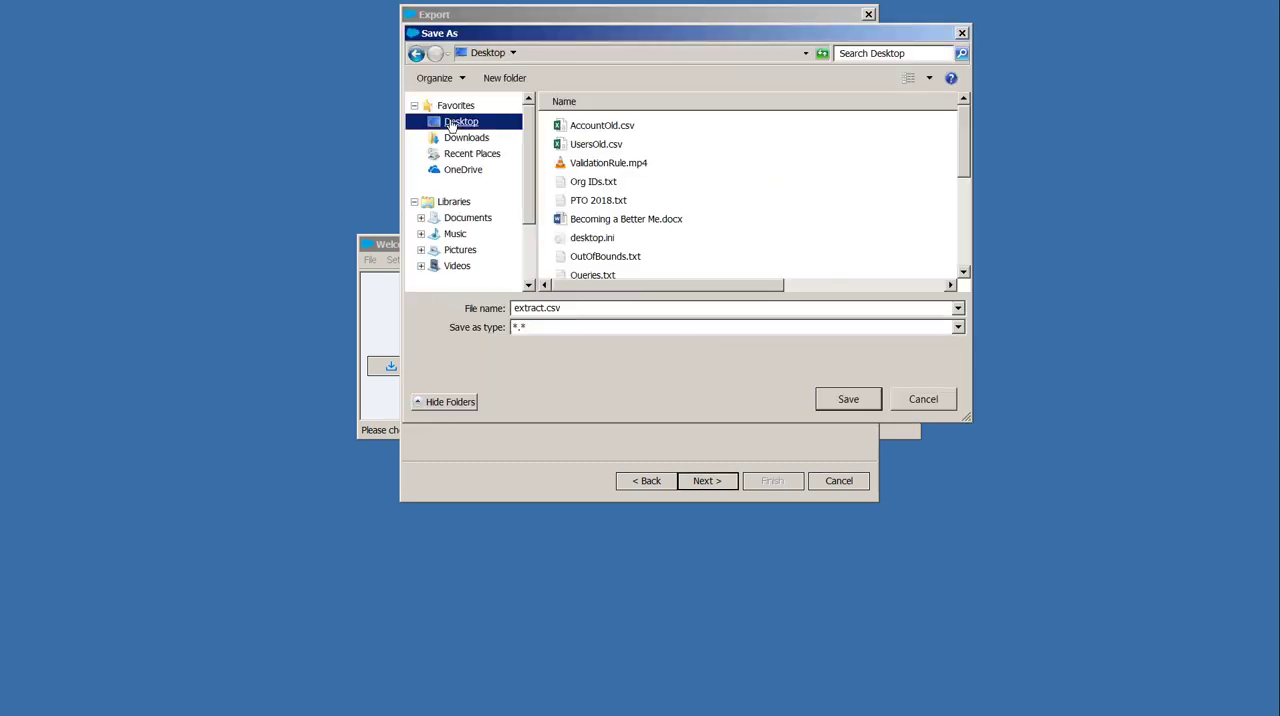
{"action": "left_click", "coordinate": [558, 309]}
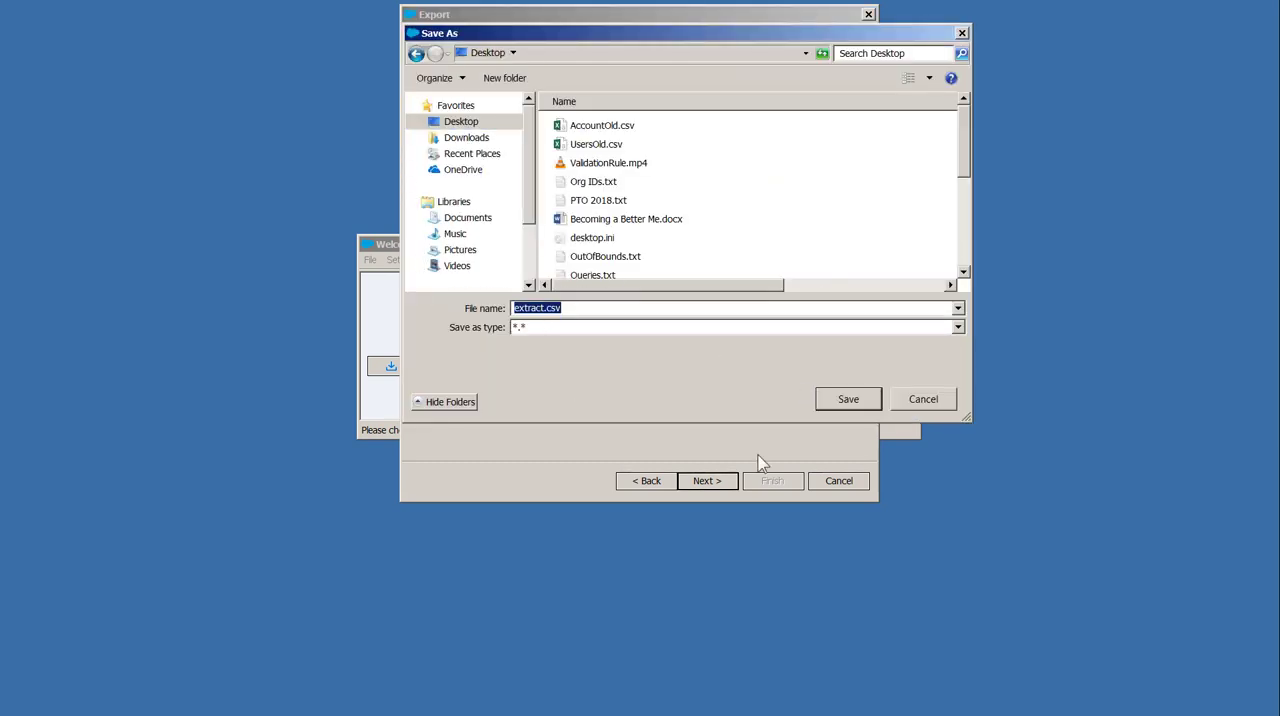
{"action": "key", "text": "BackSpace"}
{"action": "key", "text": "BackSpace"}
{"action": "key", "text": "BackSpace"}
{"action": "key", "text": "BackSpace"}
{"action": "key", "text": "BackSpace"}
{"action": "key", "text": "BackSpace"}
{"action": "key", "text": "BackSpace"}
{"action": "type", "text": "Accounts"}
{"action": "left_click", "coordinate": [846, 400]}
Build the Account query with the fields Id, Name and BMCServiceDesk__Remedyforce_Account__c
{"action": "left_click", "coordinate": [701, 484]}
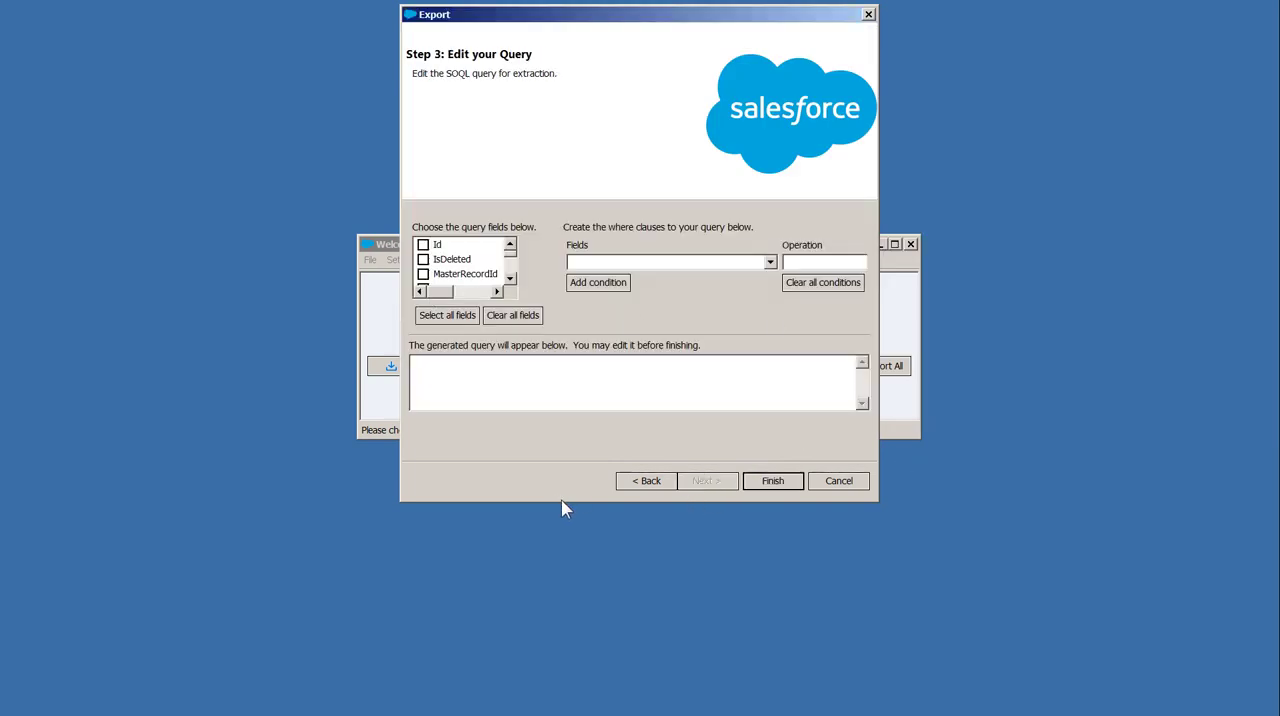
{"action": "left_click_drag", "start_coordinate": [561, 501], "coordinate": [561, 666]}
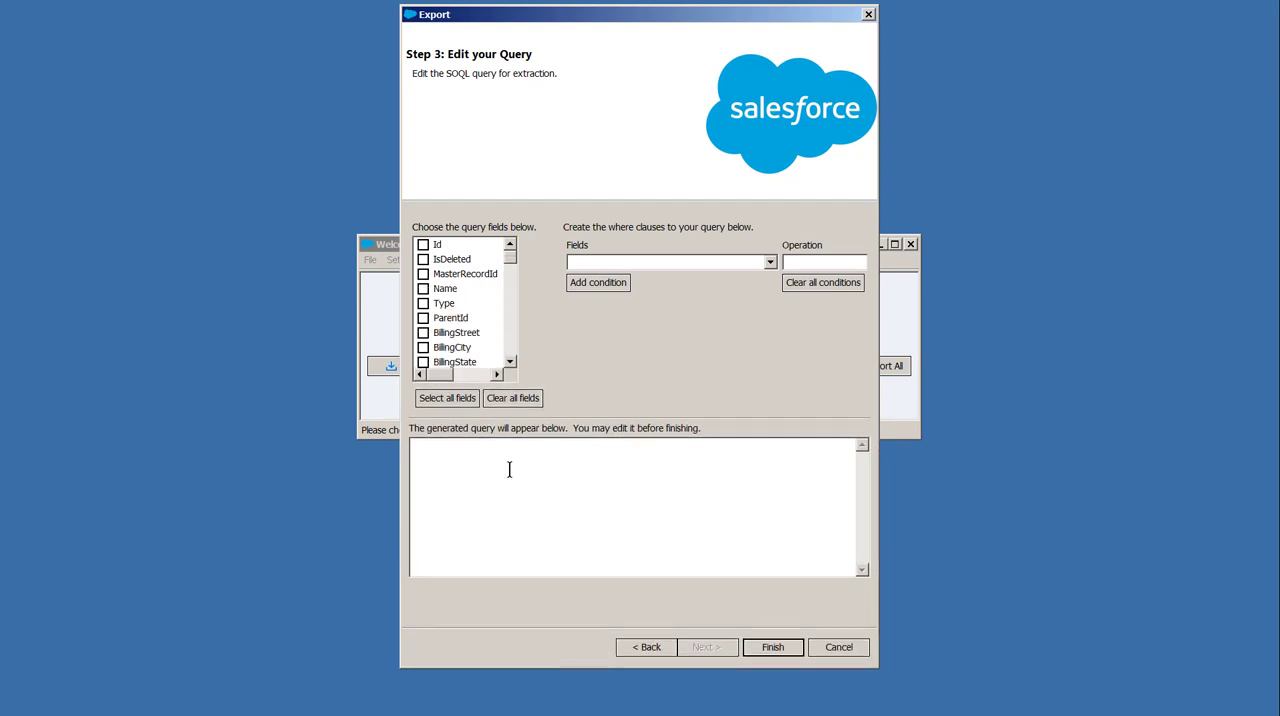
{"action": "left_click", "coordinate": [423, 244]}
{"action": "left_click", "coordinate": [423, 288]}
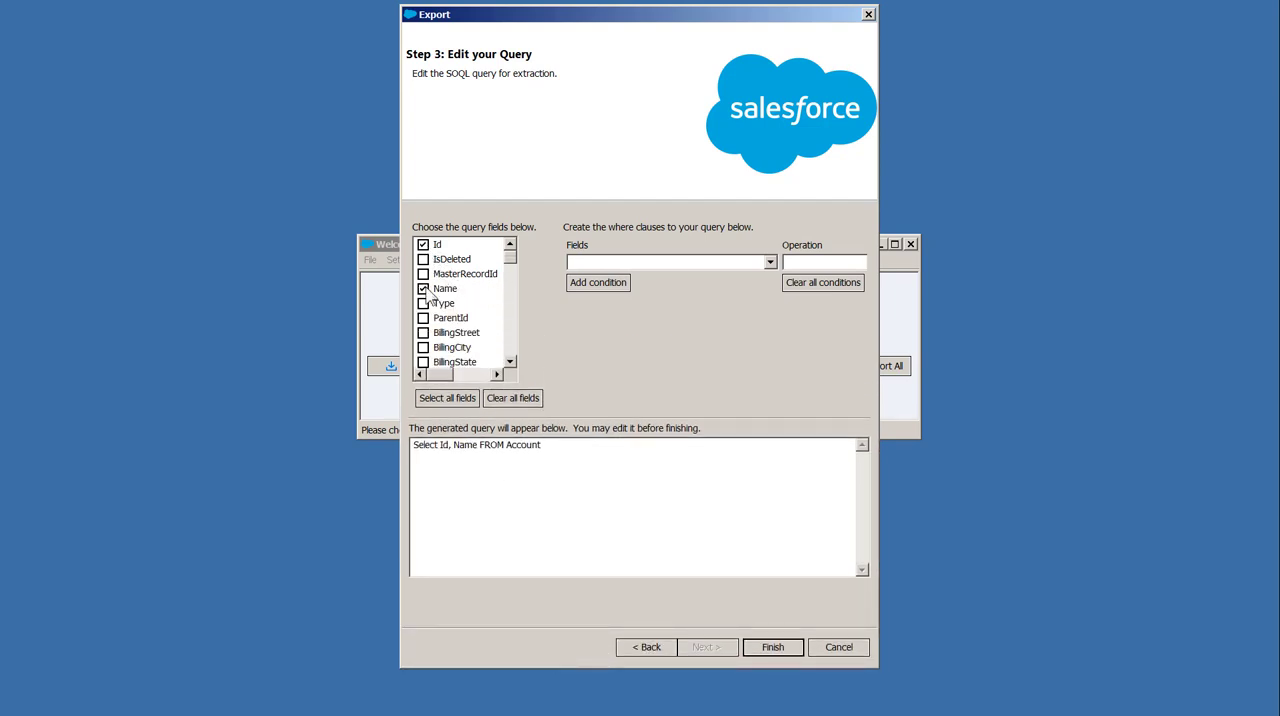
{"action": "scroll", "coordinate": [470, 333], "scroll_direction": "down", "scroll_amount": 1}
{"action": "scroll", "coordinate": [470, 333], "scroll_direction": "down", "scroll_amount": 12}
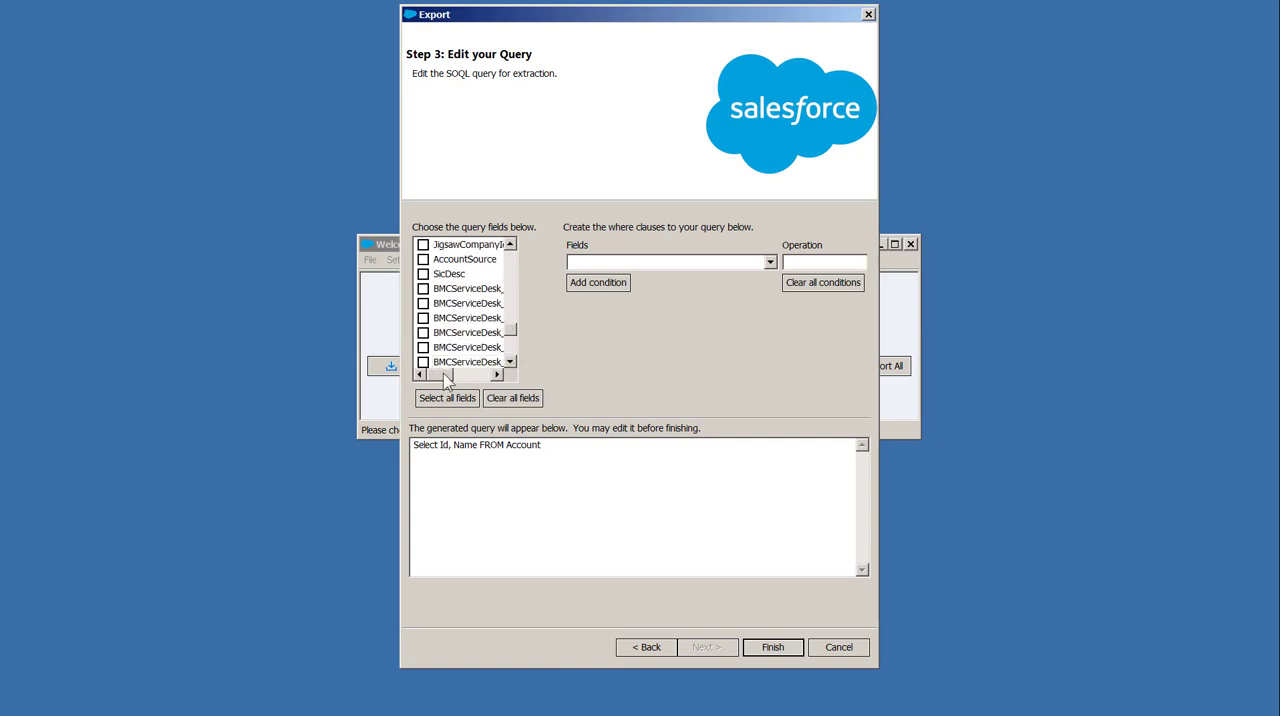
{"action": "mouse_move", "coordinate": [444, 376]}
{"action": "left_mouse_down"}
{"action": "mouse_move", "coordinate": [459, 378]}
{"action": "mouse_move", "coordinate": [430, 378]}
{"action": "left_mouse_up"}
{"action": "left_click", "coordinate": [445, 363]}
{"action": "left_click", "coordinate": [416, 347]}
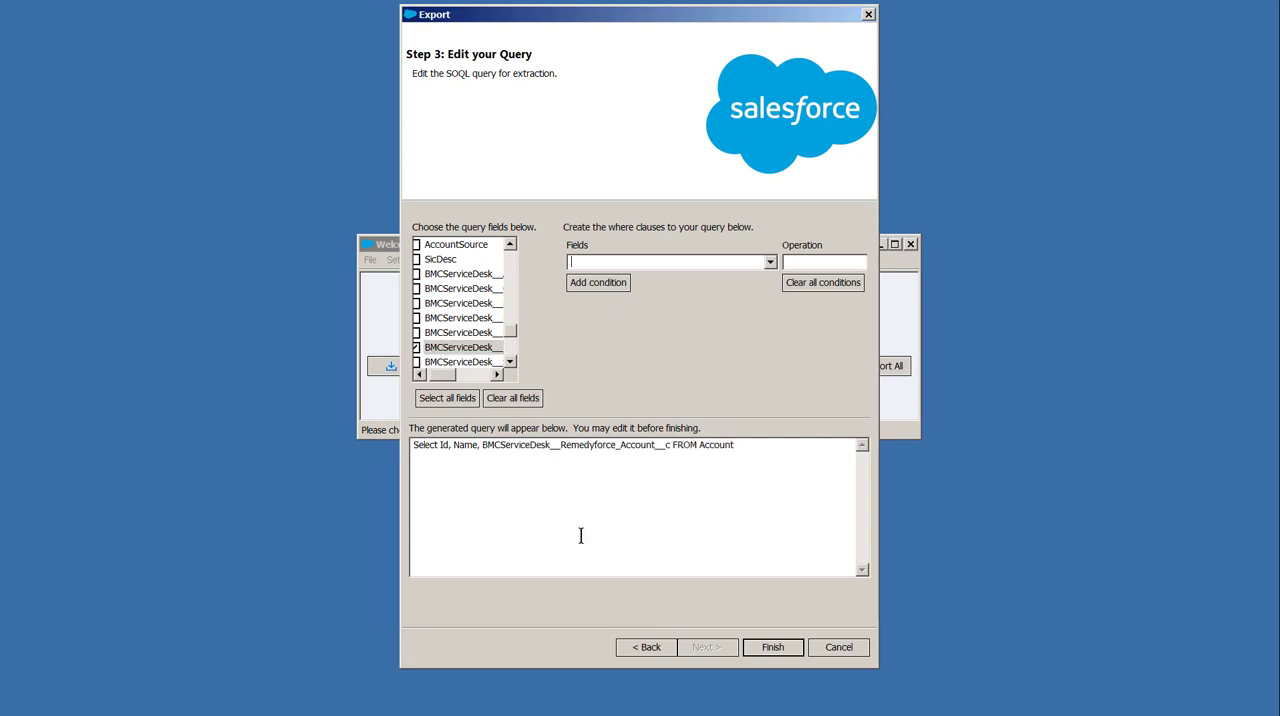
Run the Account export and close the completion summary
{"action": "left_click", "coordinate": [766, 650]}
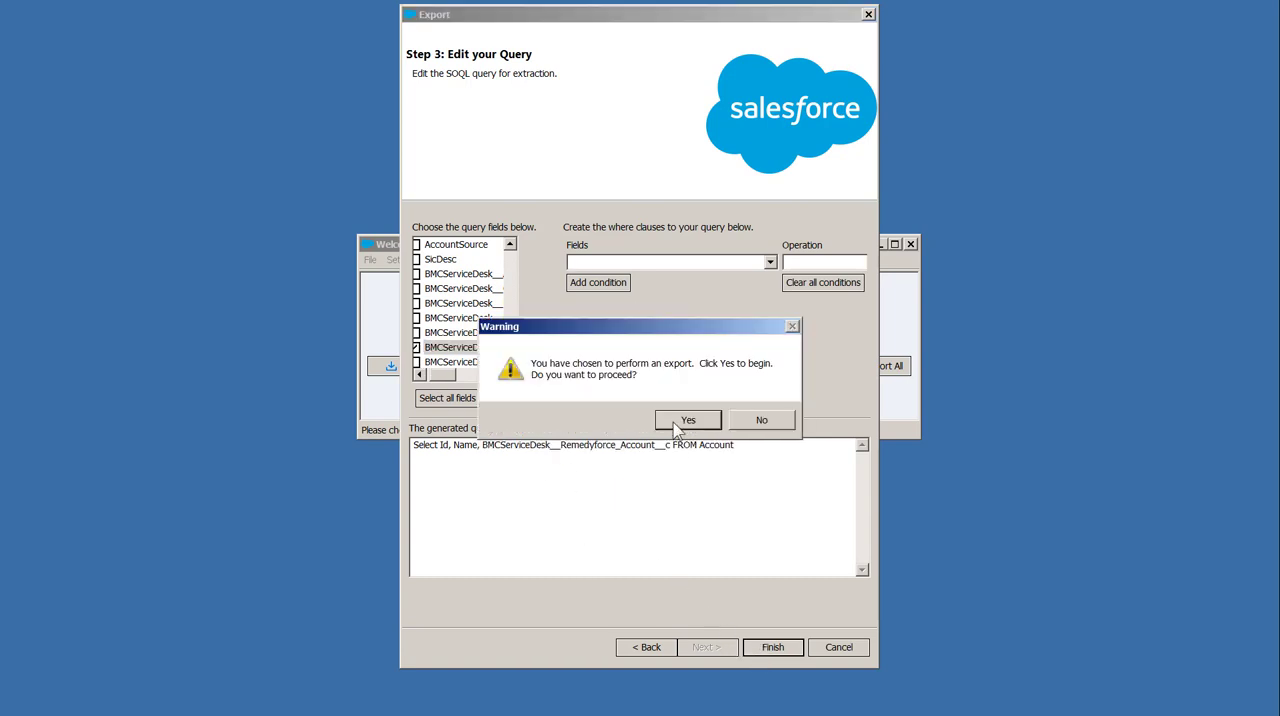
{"action": "left_click", "coordinate": [678, 426]}
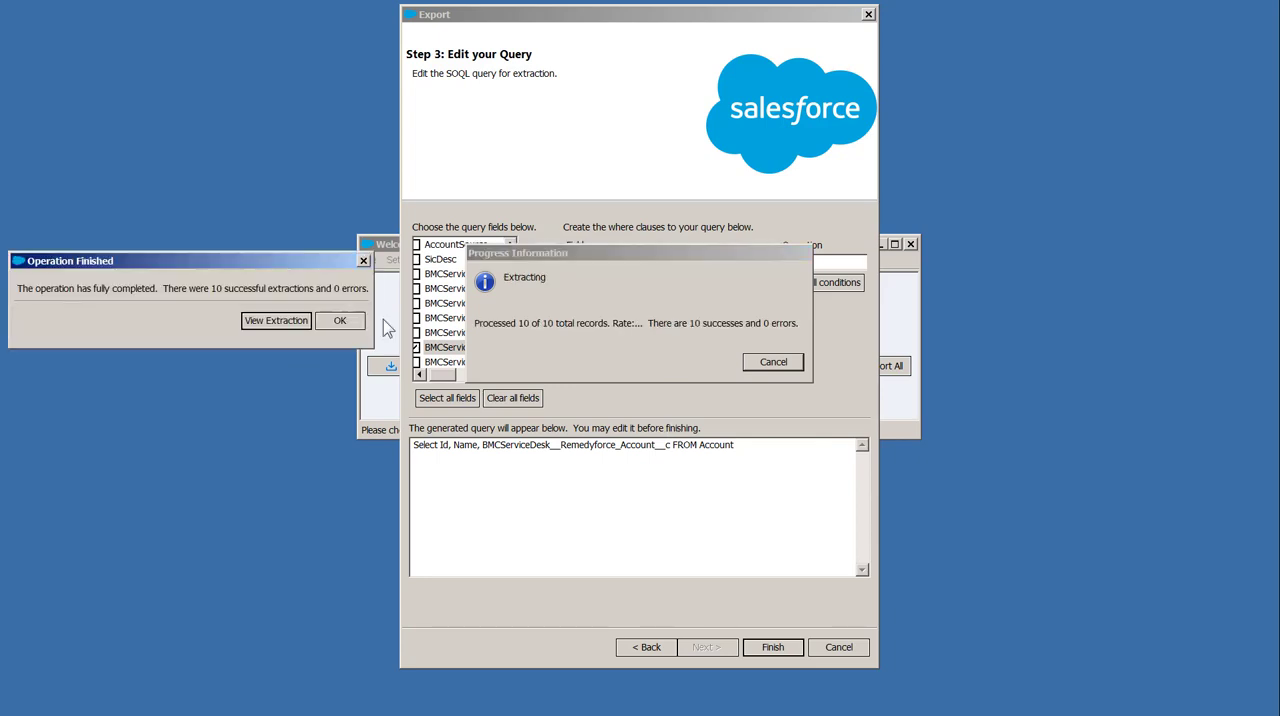
{"action": "left_click", "coordinate": [339, 322]}
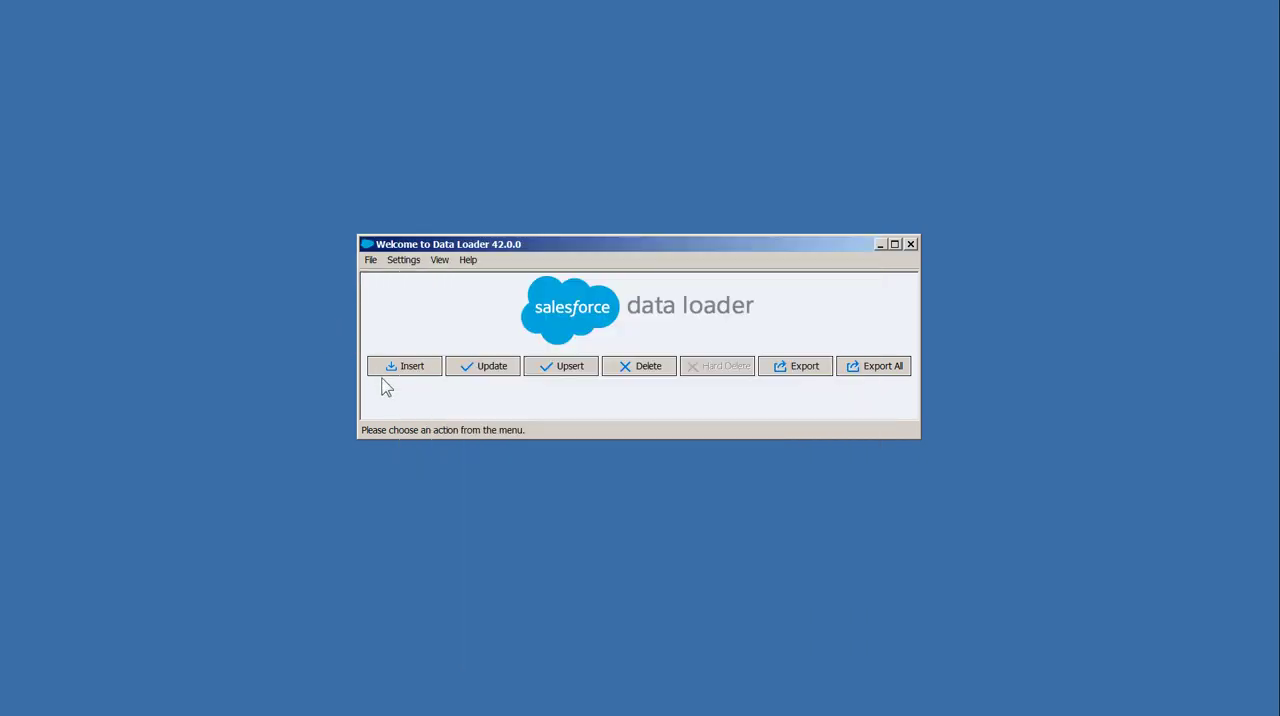
Start another export and choose User (User) as the Salesforce object
{"action": "left_click", "coordinate": [787, 368]}
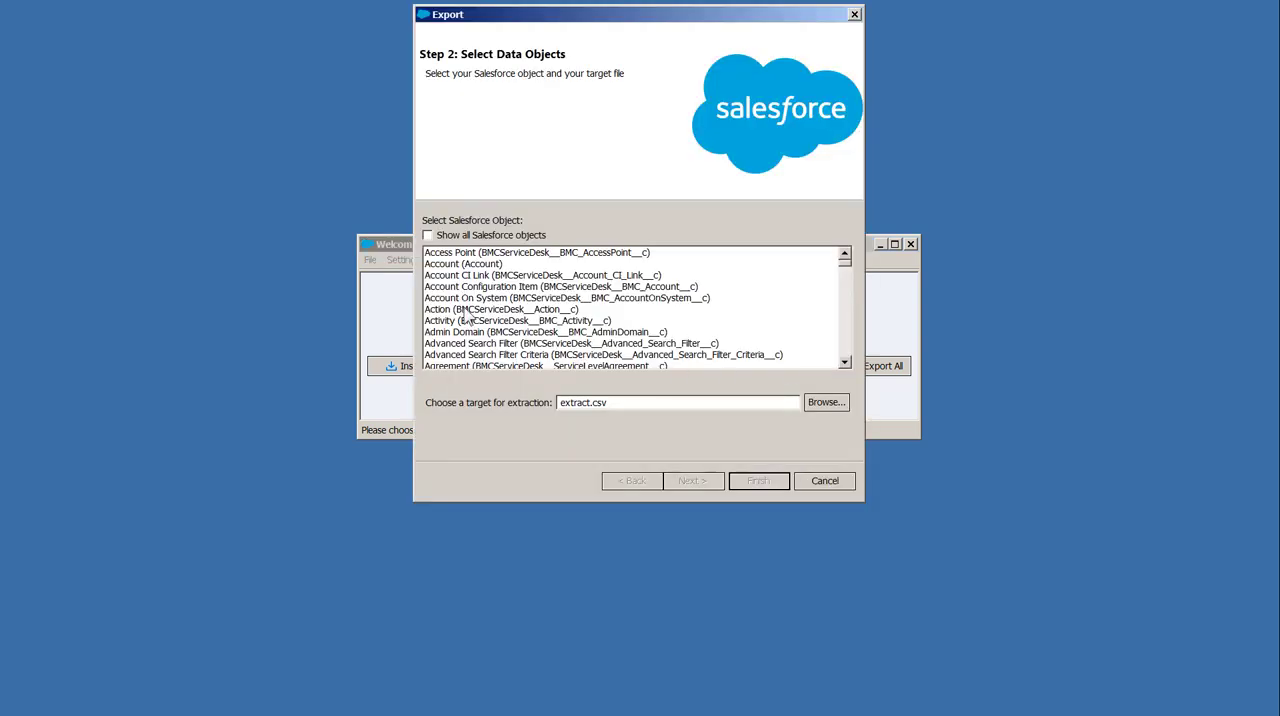
{"action": "left_click", "coordinate": [466, 310]}
{"action": "key", "text": "u"}
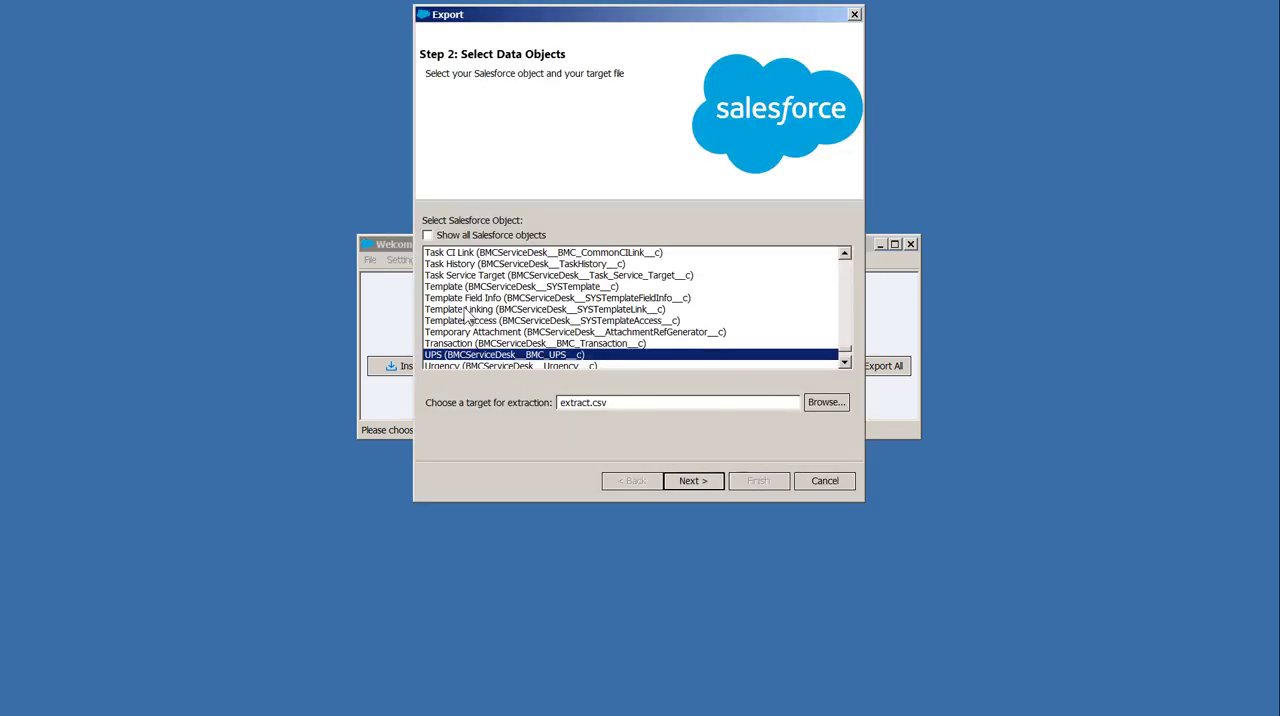
{"action": "scroll", "coordinate": [497, 328], "scroll_direction": "down", "scroll_amount": 1}
{"action": "left_click", "coordinate": [437, 343]}
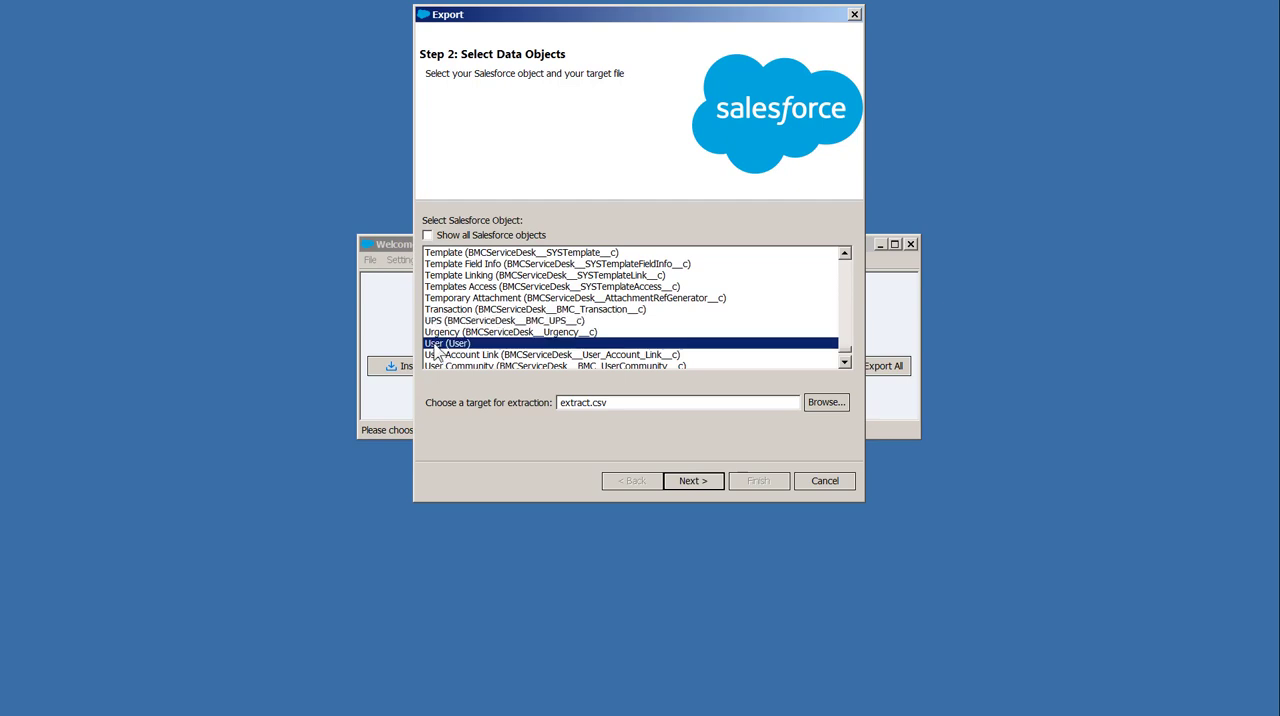
Set the extraction target of the User export to Users.csv on the Desktop
{"action": "left_click", "coordinate": [820, 402]}
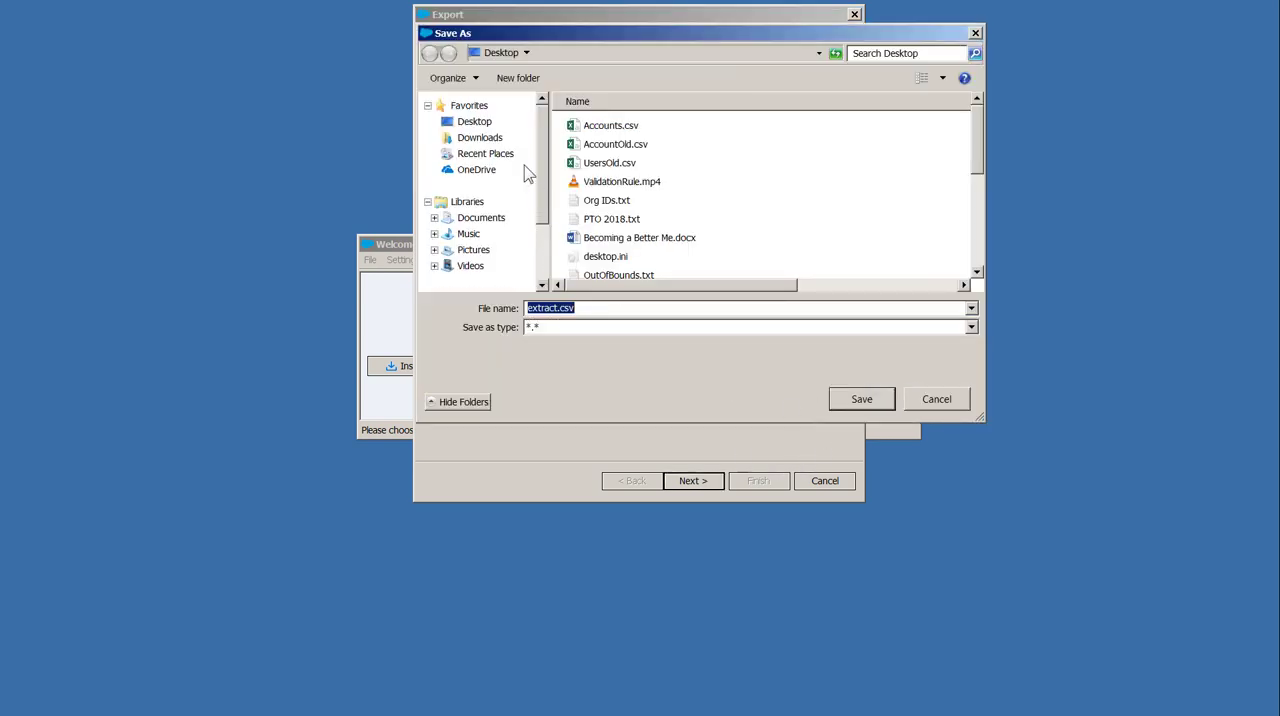
{"action": "left_click", "coordinate": [476, 124]}
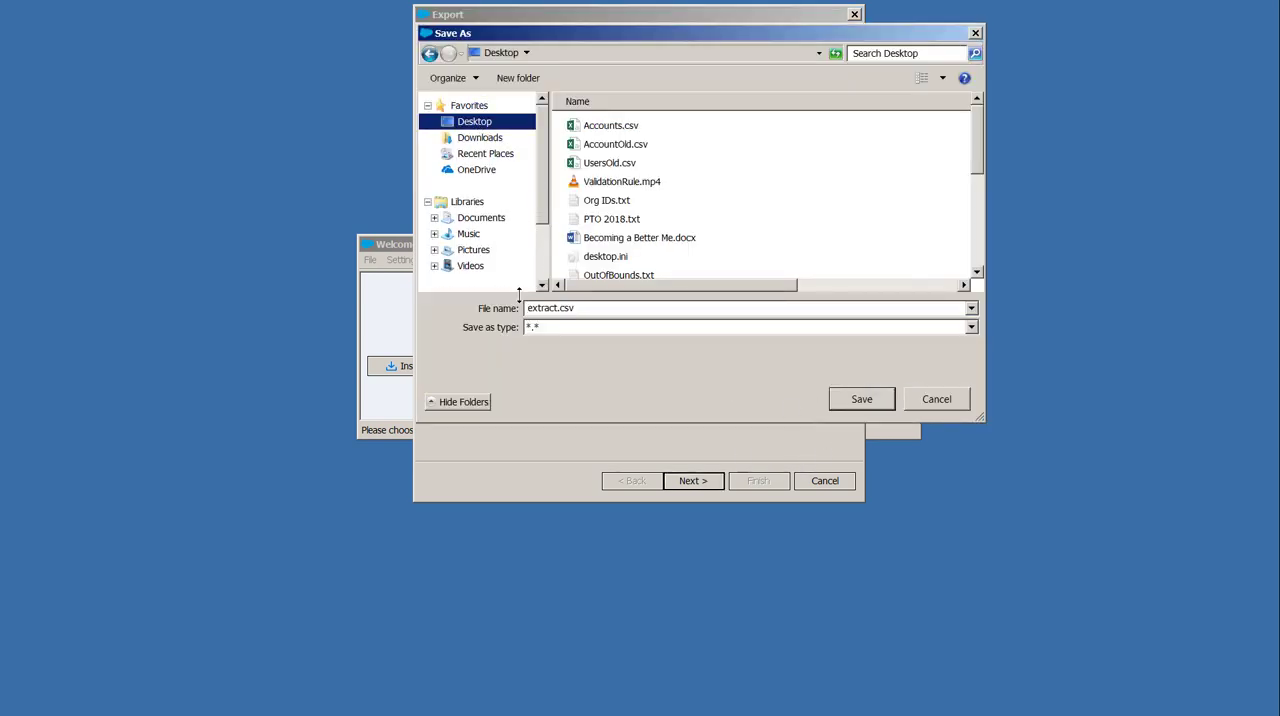
{"action": "left_click", "coordinate": [548, 307]}
{"action": "key", "text": "Left"}
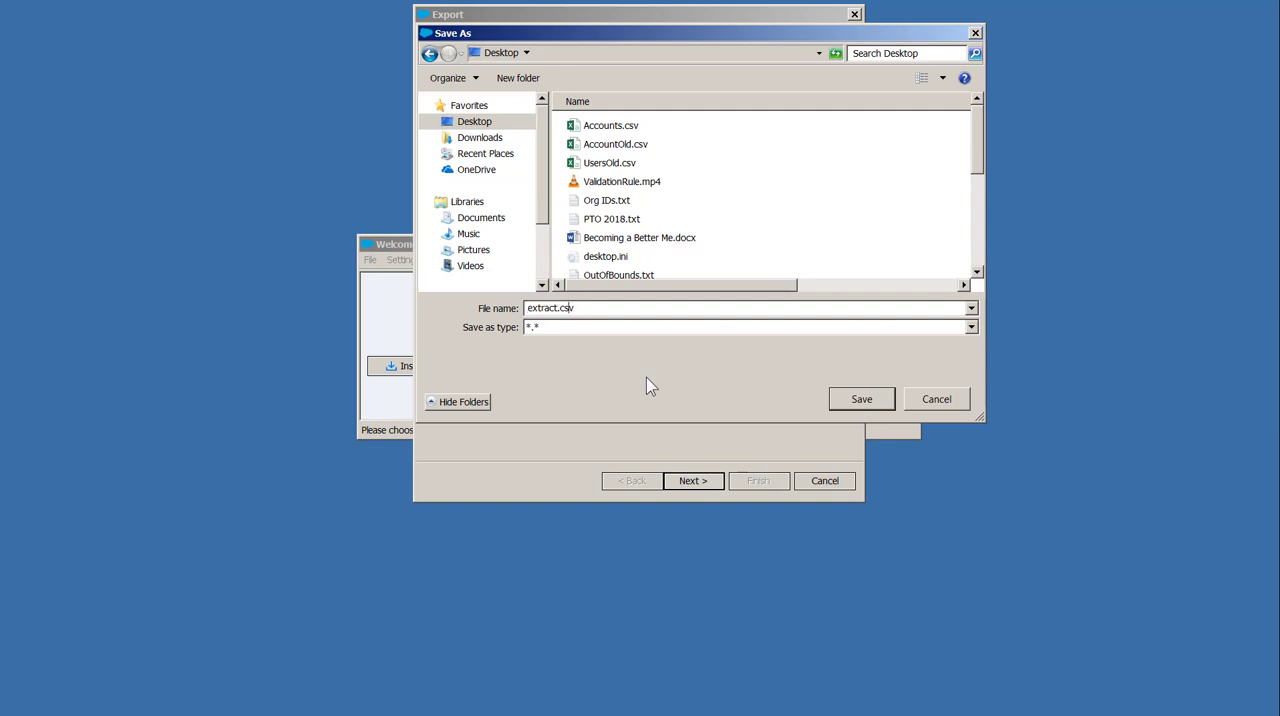
{"action": "key", "text": "Left"}
{"action": "key", "text": "Left"}
{"action": "key", "text": "BackSpace"}
{"action": "key", "text": "BackSpace"}
{"action": "key", "text": "BackSpace"}
{"action": "key", "text": "BackSpace"}
{"action": "key", "text": "BackSpace"}
{"action": "key", "text": "BackSpace"}
{"action": "key", "text": "BackSpace"}
{"action": "type", "text": "Users"}
{"action": "left_click", "coordinate": [858, 401]}
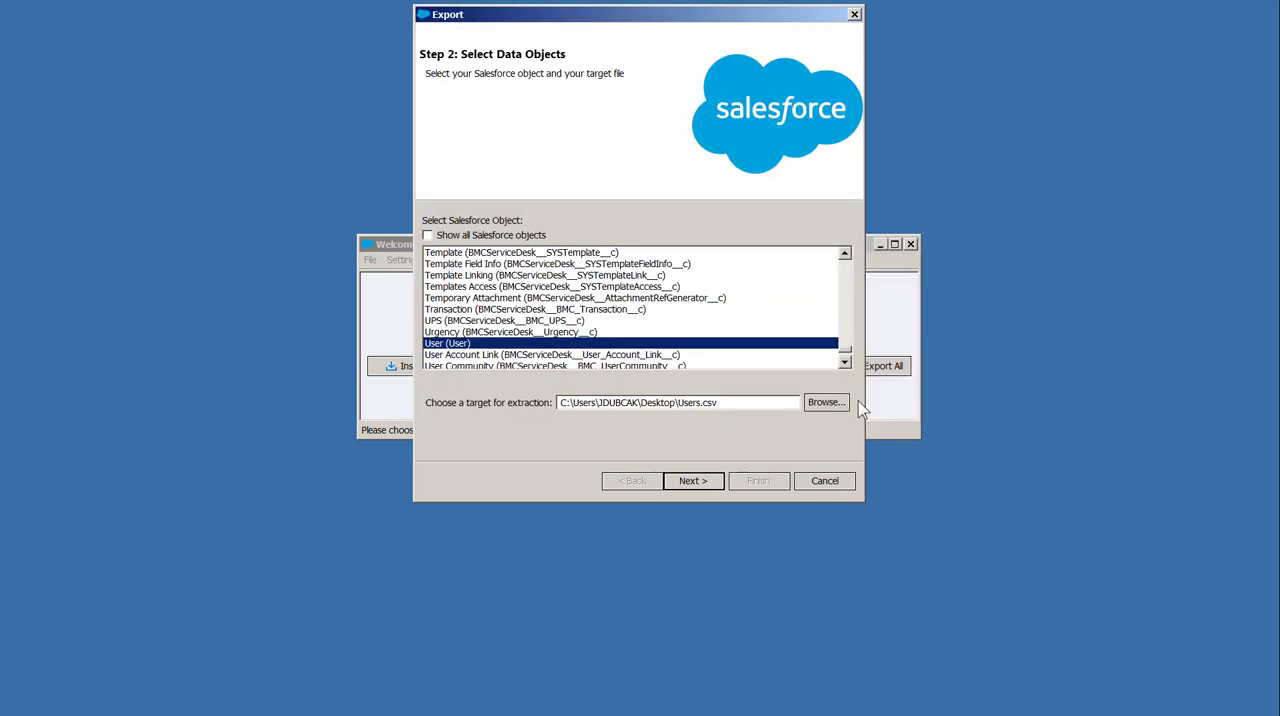
Proceed to the User query and include the Id and Name fields
{"action": "left_click", "coordinate": [690, 484]}
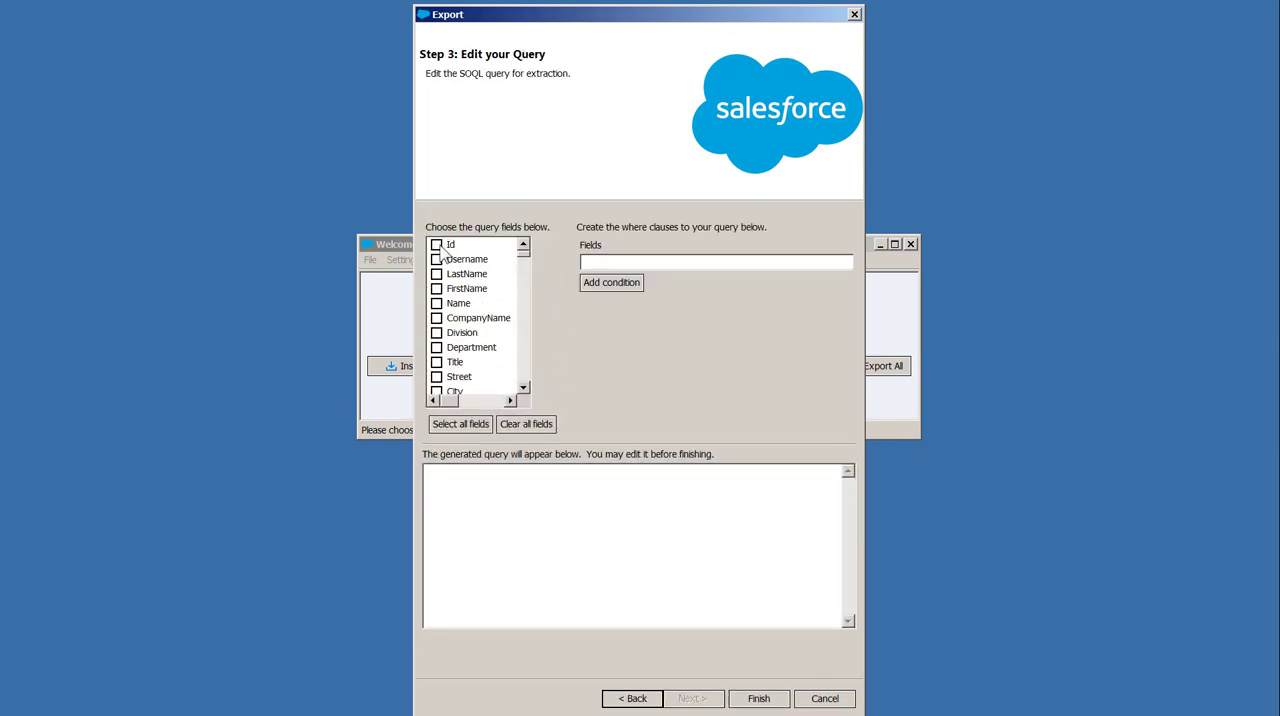
{"action": "left_click", "coordinate": [437, 245]}
{"action": "left_click", "coordinate": [437, 304]}
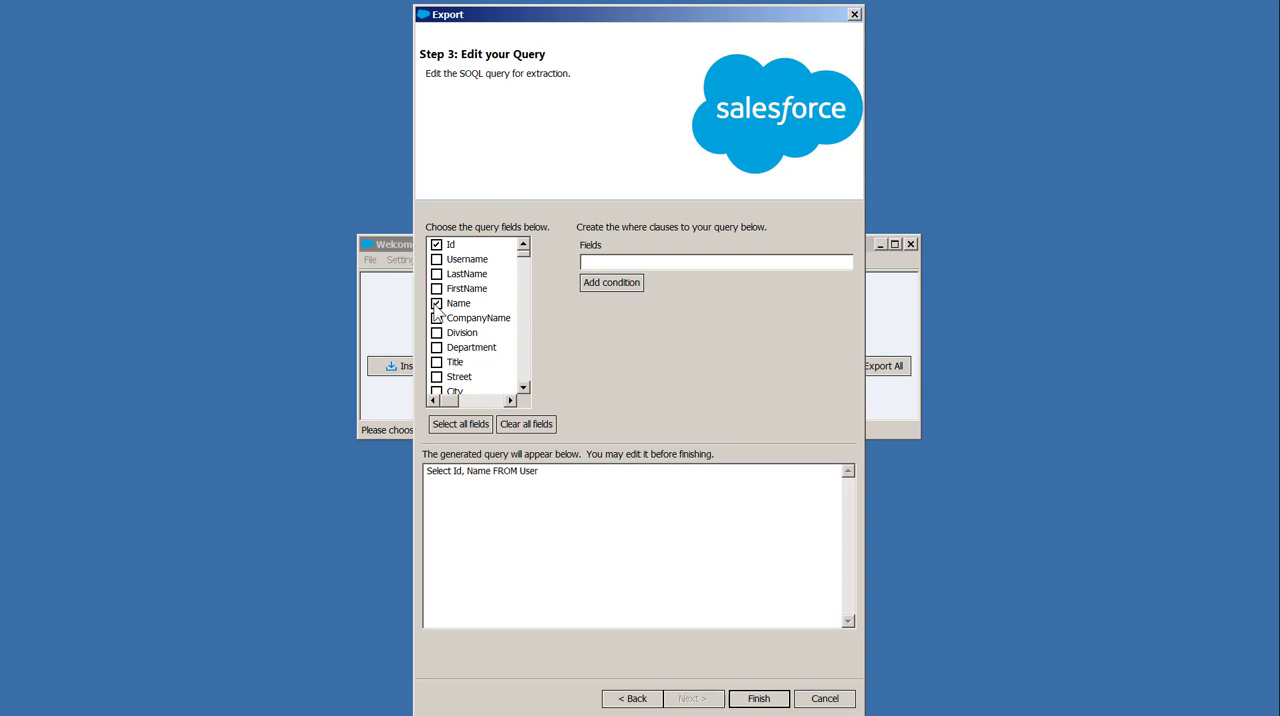
Add the BMCServiceDesk__Account_ID__c and BMCServiceDesk__Account_Name__c fields to the User query
{"action": "left_click", "coordinate": [523, 387]}
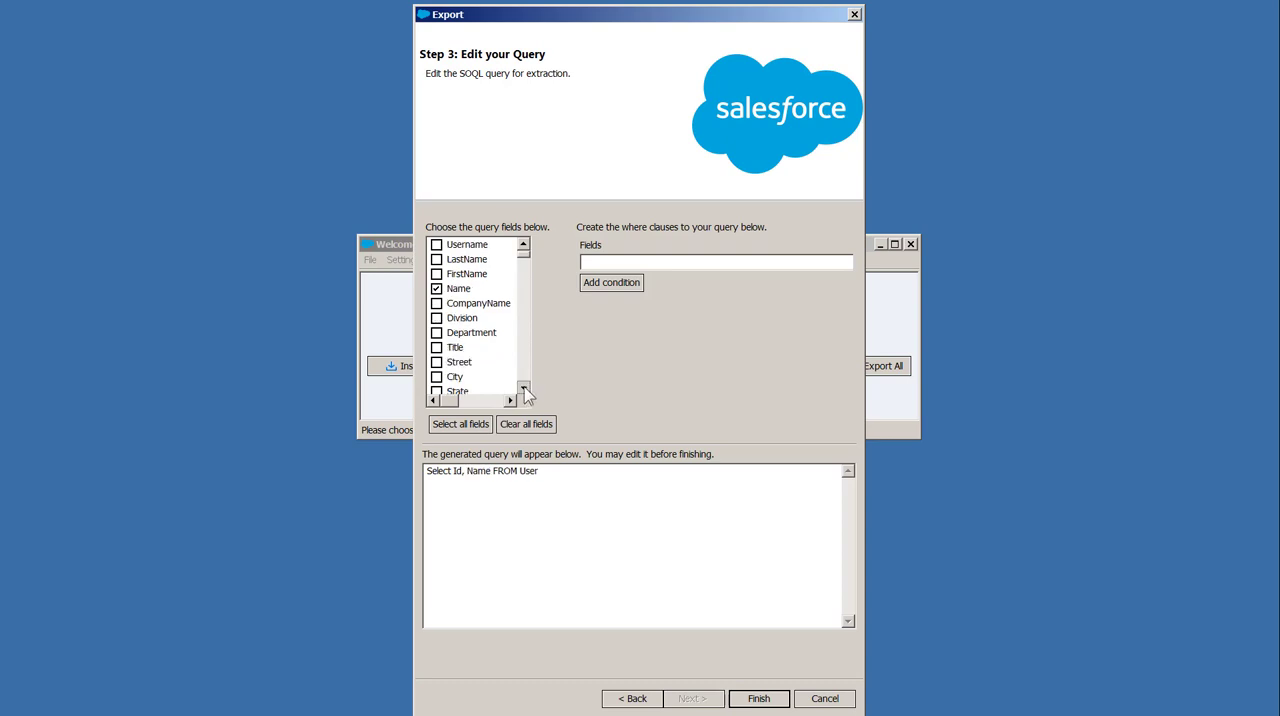
{"action": "left_click", "coordinate": [523, 387]}
{"action": "left_click", "coordinate": [523, 387]}
{"action": "left_click", "coordinate": [525, 388]}
{"action": "left_click", "coordinate": [525, 388]}
{"action": "left_click", "coordinate": [525, 388]}
{"action": "left_click", "coordinate": [525, 388]}
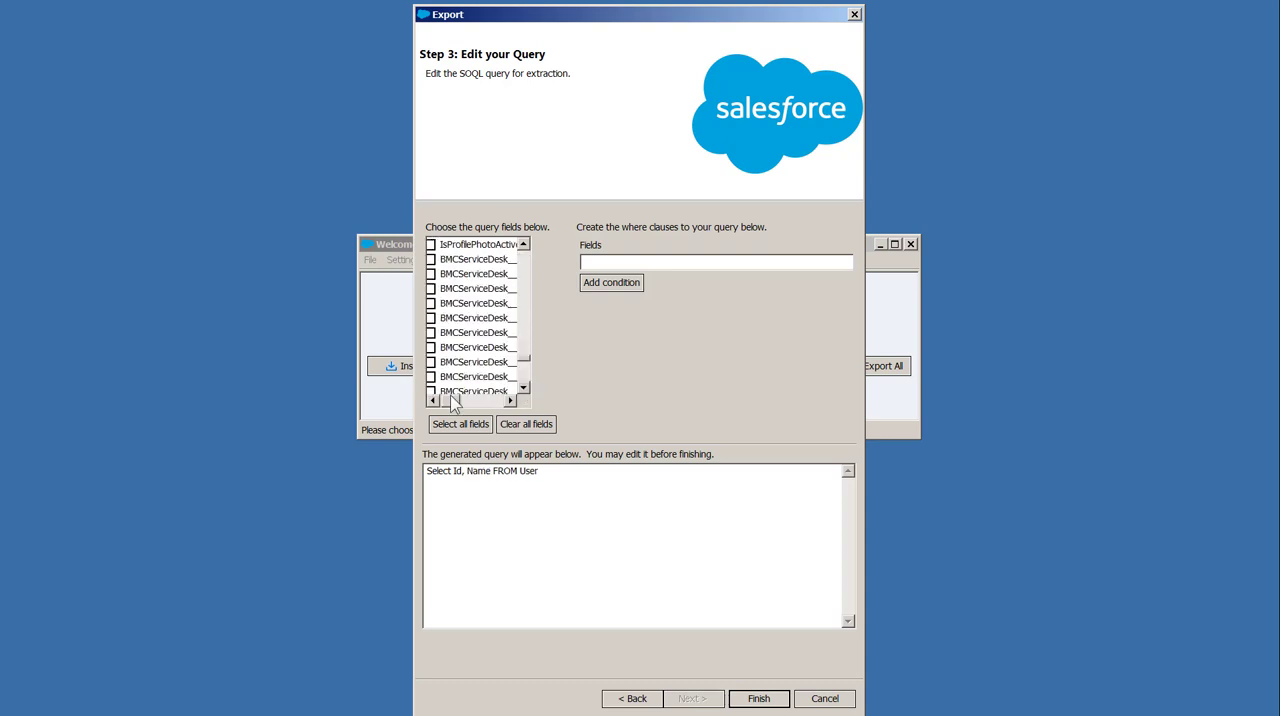
{"action": "left_click_drag", "start_coordinate": [449, 399], "coordinate": [466, 399]}
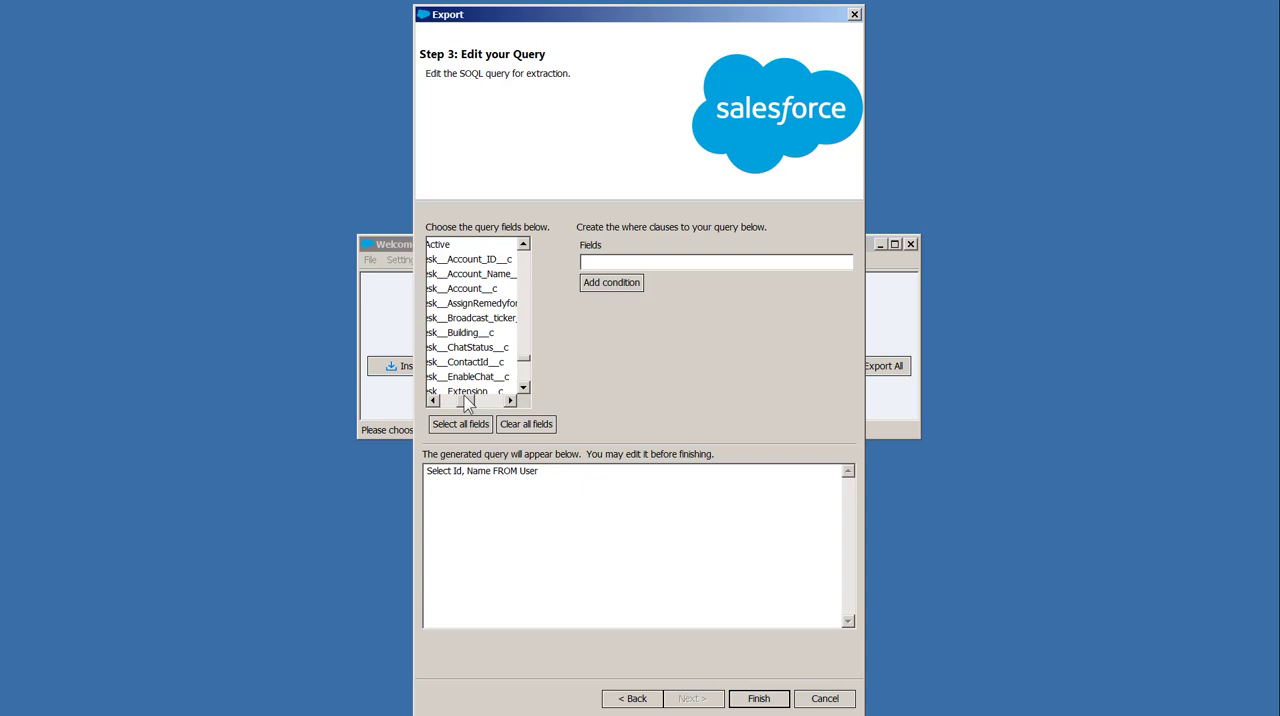
{"action": "left_click", "coordinate": [480, 259]}
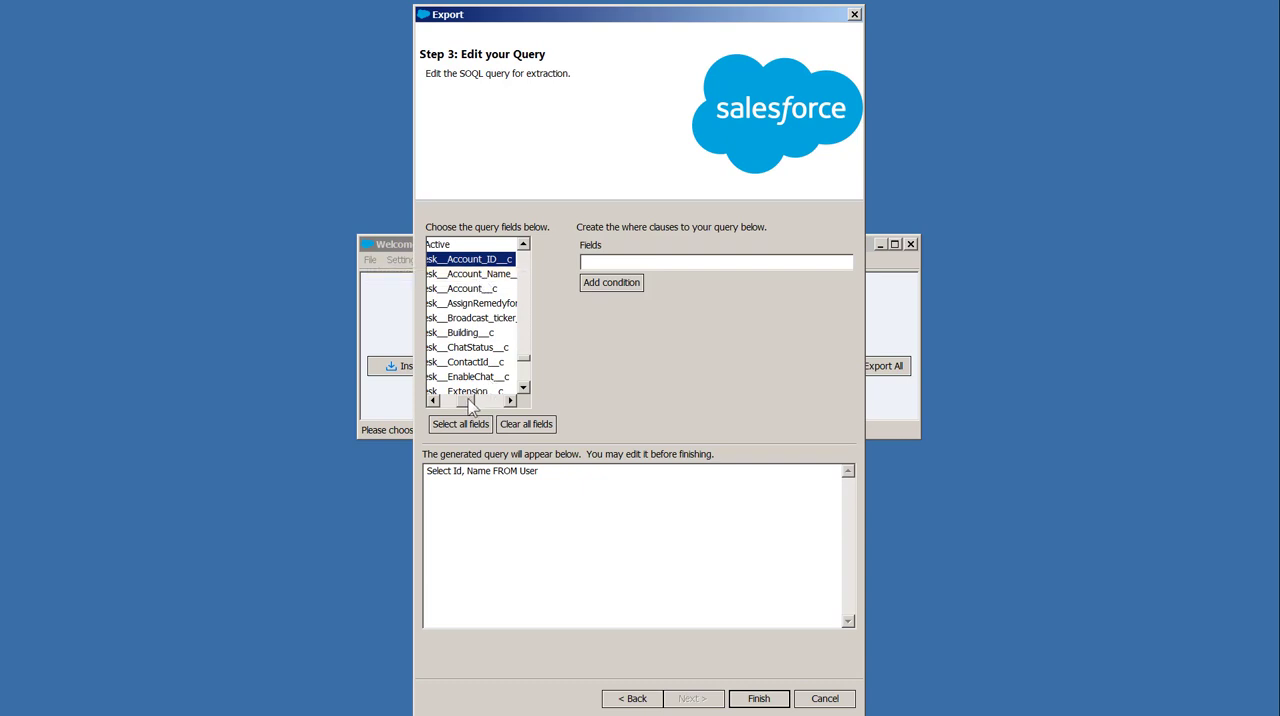
{"action": "left_click", "coordinate": [502, 274]}
{"action": "left_click_drag", "start_coordinate": [470, 404], "coordinate": [449, 402]}
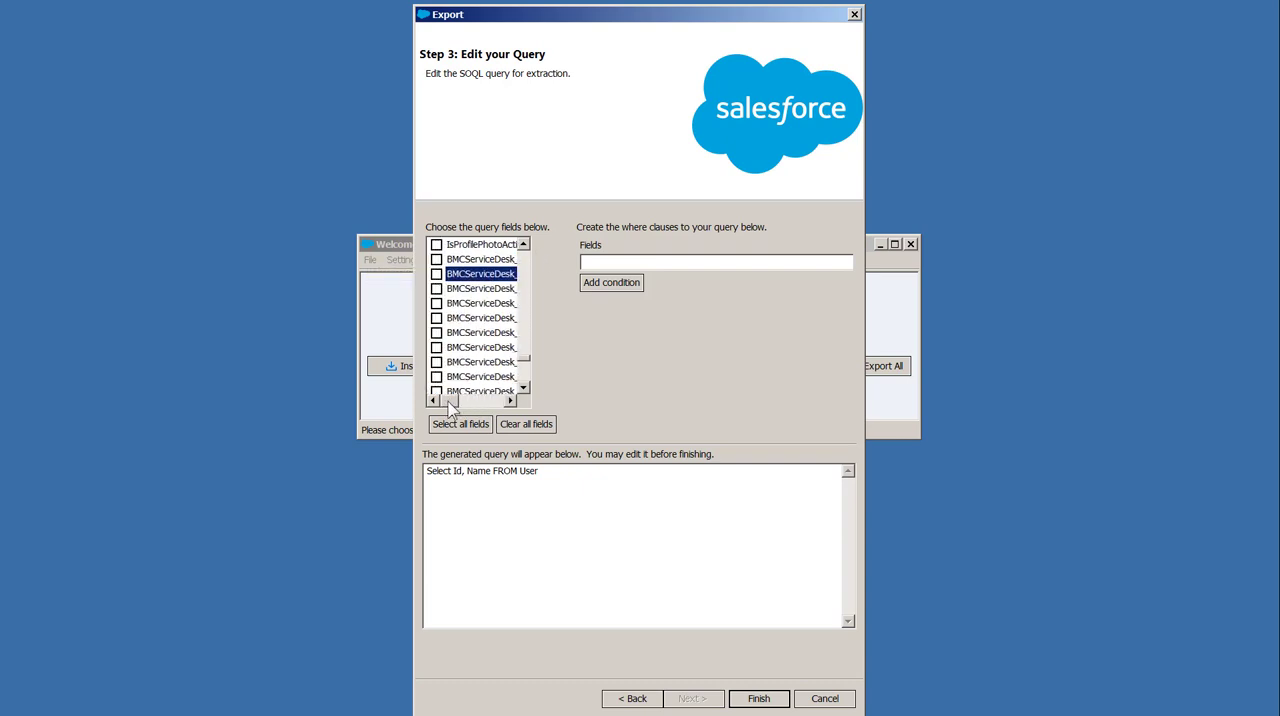
{"action": "left_click", "coordinate": [437, 259]}
{"action": "left_click", "coordinate": [436, 274]}
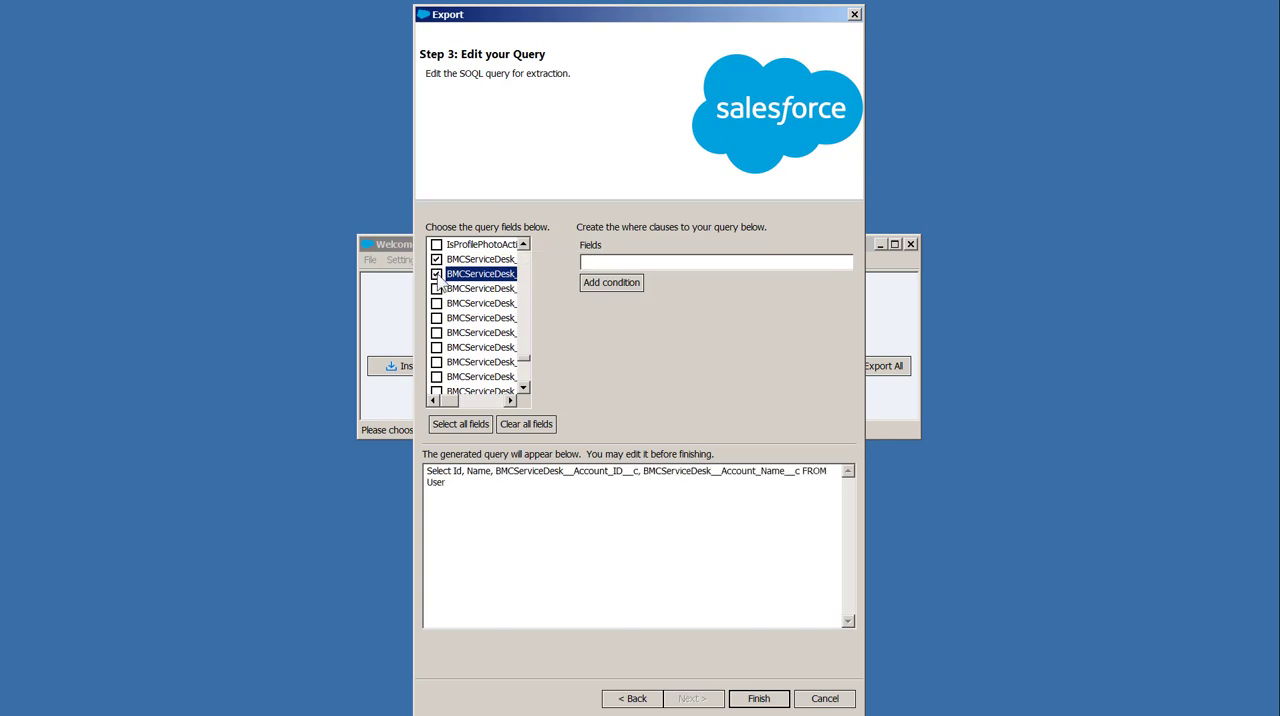
Widen the export window and add the condition IsActive equals True to the User query
{"action": "left_click_drag", "start_coordinate": [865, 399], "coordinate": [1117, 400]}
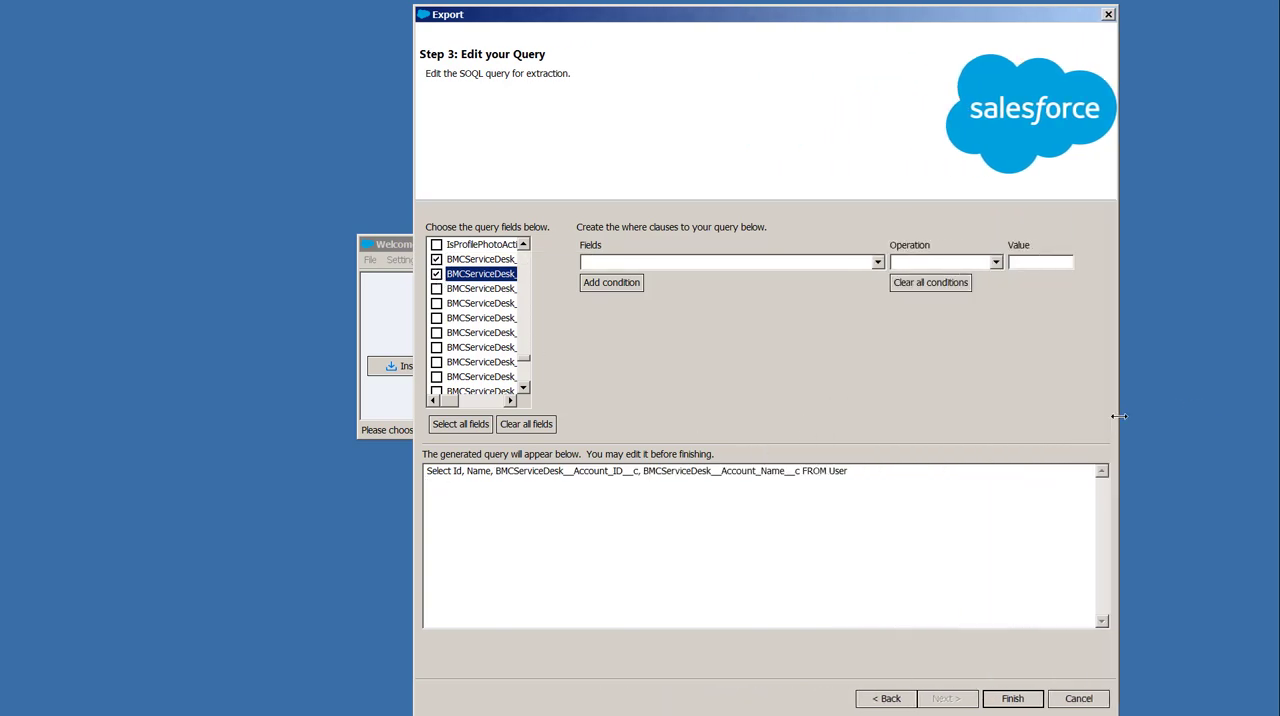
{"action": "left_click", "coordinate": [618, 260]}
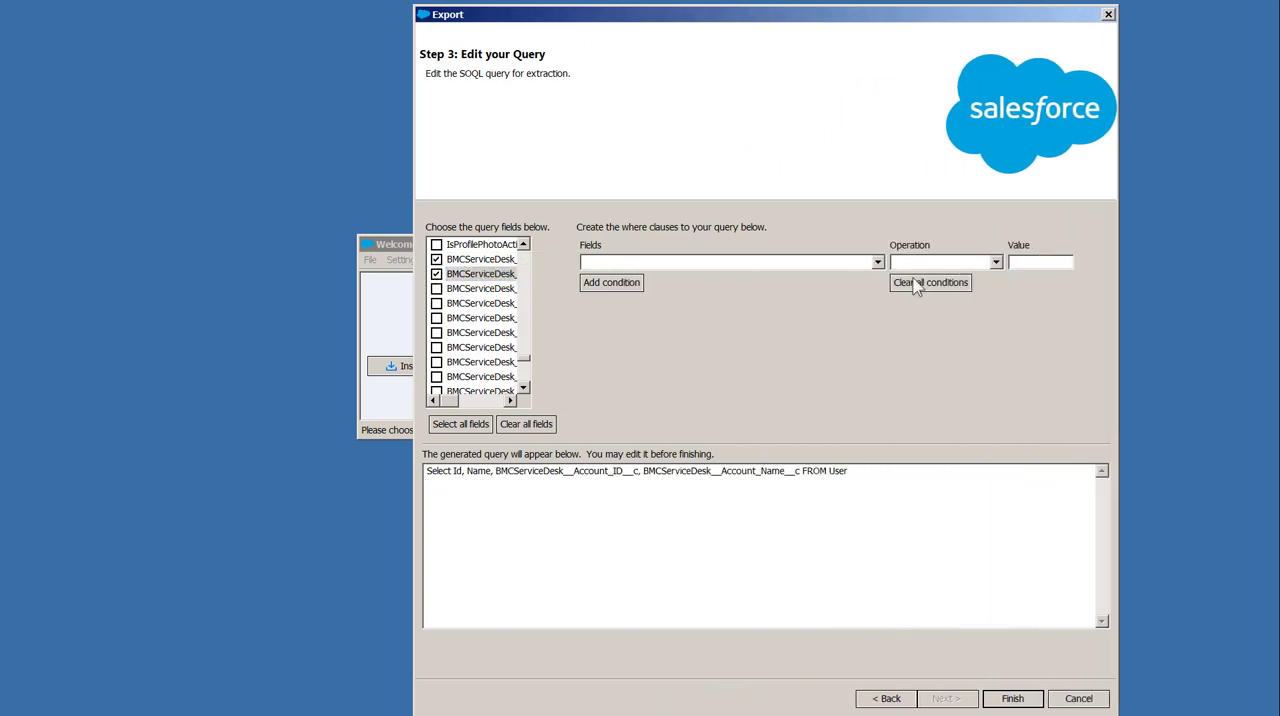
{"action": "left_click", "coordinate": [877, 262]}
{"action": "scroll", "coordinate": [748, 331], "scroll_direction": "down", "scroll_amount": 20}
{"action": "left_click", "coordinate": [617, 438]}
{"action": "left_click", "coordinate": [906, 264]}
{"action": "left_click", "coordinate": [996, 262]}
{"action": "left_click", "coordinate": [910, 271]}
{"action": "left_click", "coordinate": [1040, 264]}
{"action": "type", "text": "True"}
{"action": "left_click", "coordinate": [614, 285]}
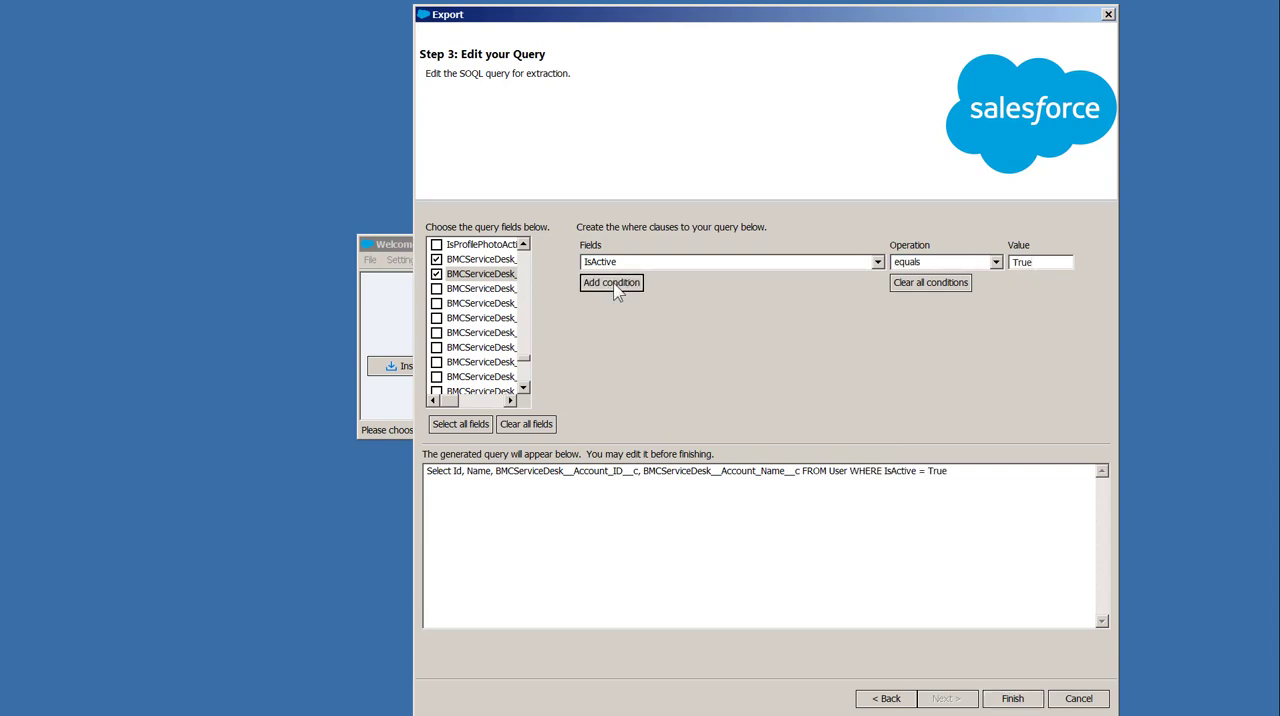
Run the User export and close the completion summary
{"action": "left_click", "coordinate": [1010, 700]}
{"action": "left_click", "coordinate": [683, 421]}
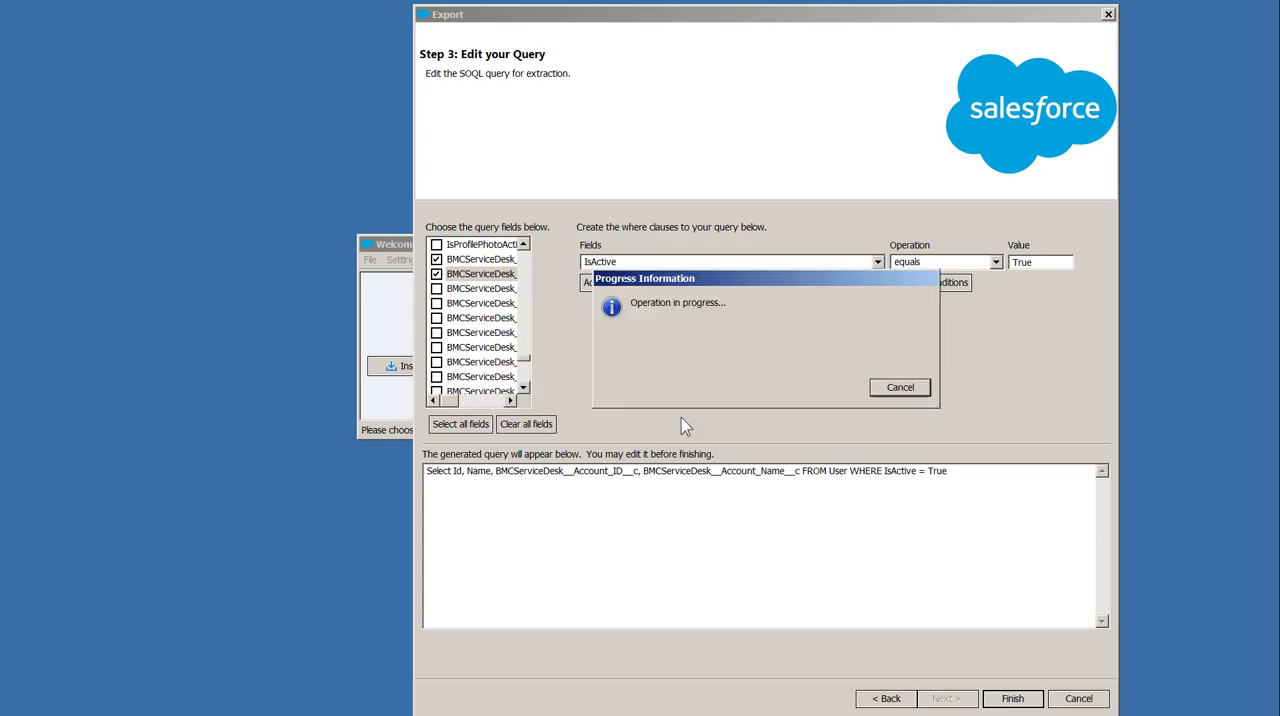
{"action": "left_click_drag", "start_coordinate": [232, 208], "coordinate": [694, 350]}
{"action": "left_click", "coordinate": [677, 385]}
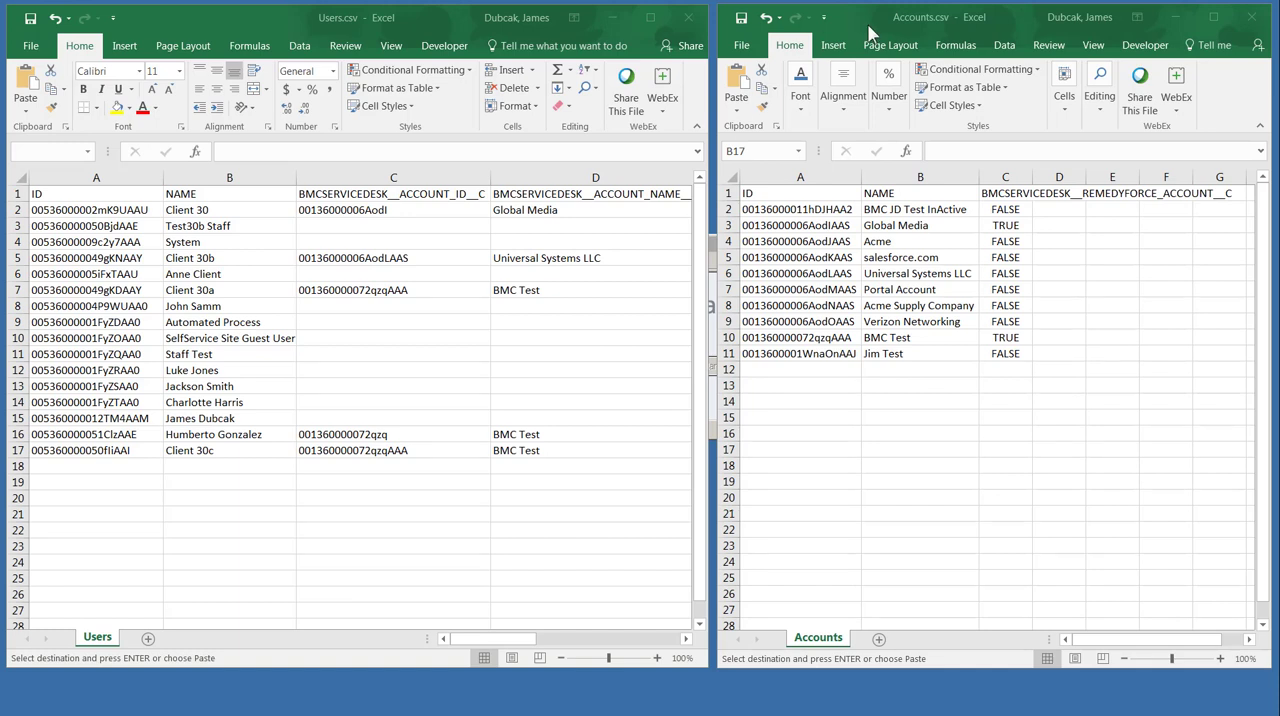
Switch to Excel and save the Users.csv workbook on the Desktop as UsersToUpdate in CSV format
{"action": "left_click", "coordinate": [890, 33]}
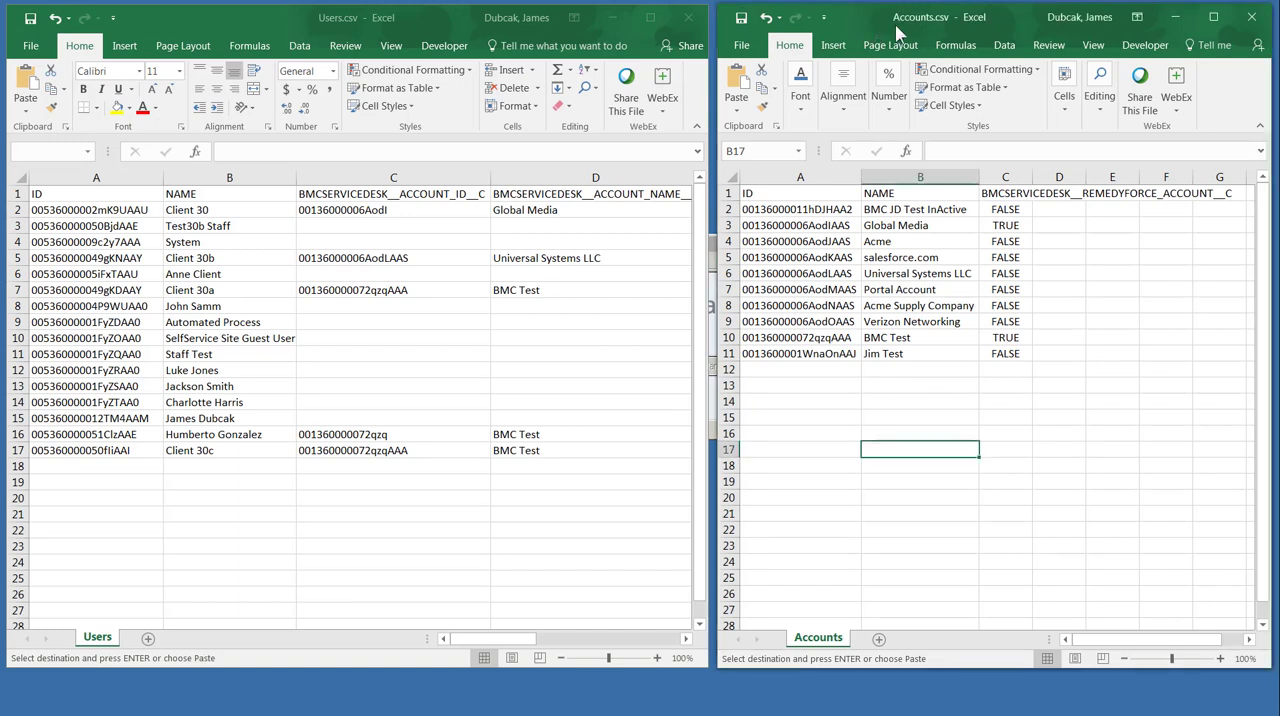
{"action": "left_click", "coordinate": [296, 20]}
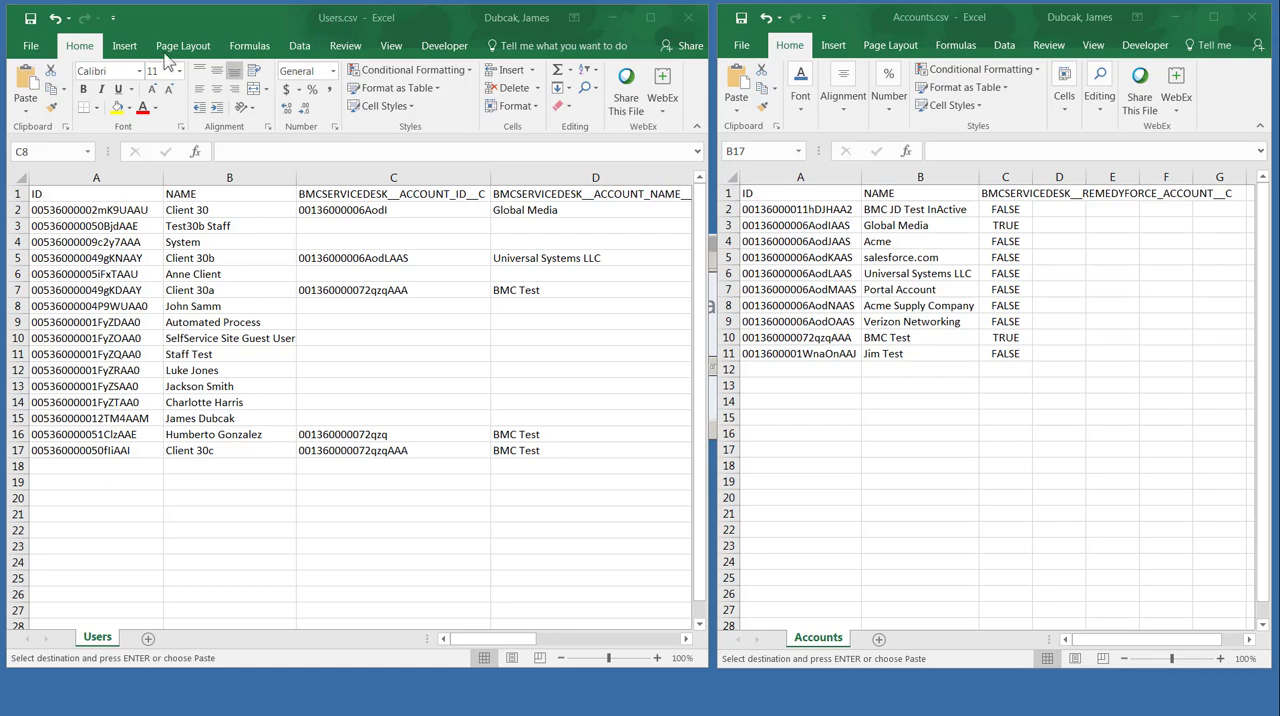
{"action": "left_click", "coordinate": [40, 57]}
{"action": "left_click", "coordinate": [34, 48]}
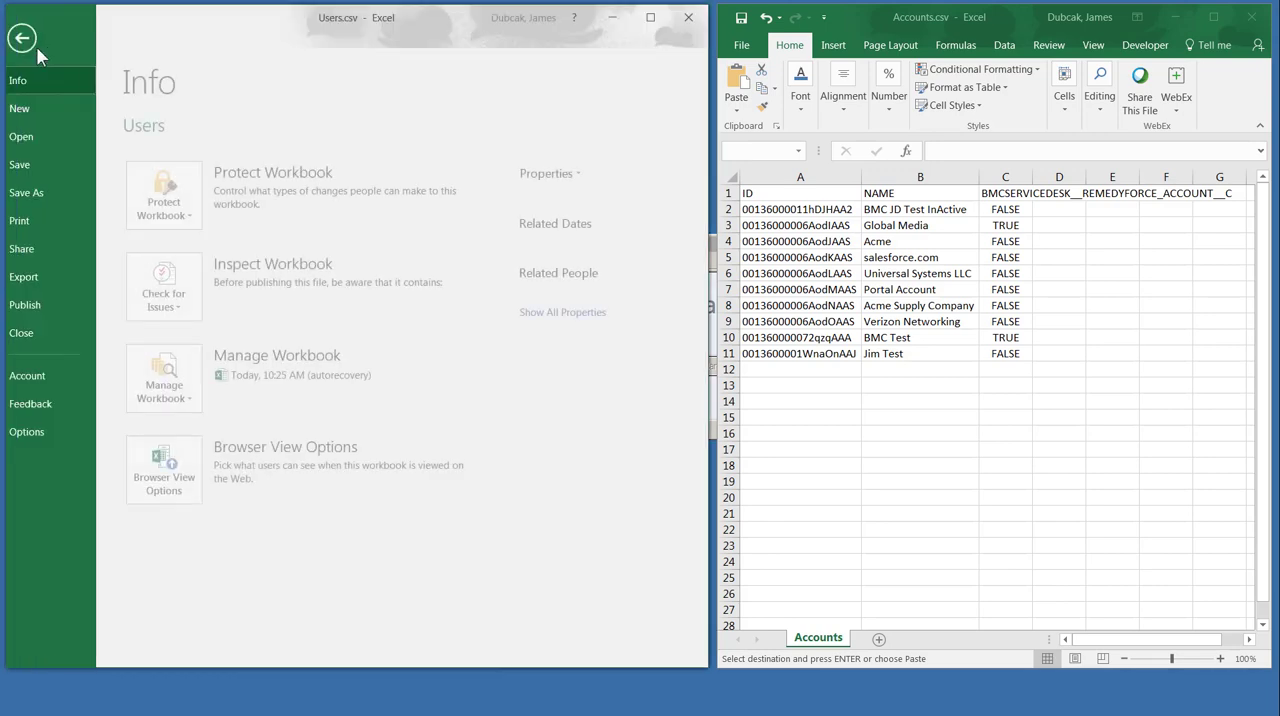
{"action": "left_click", "coordinate": [42, 193]}
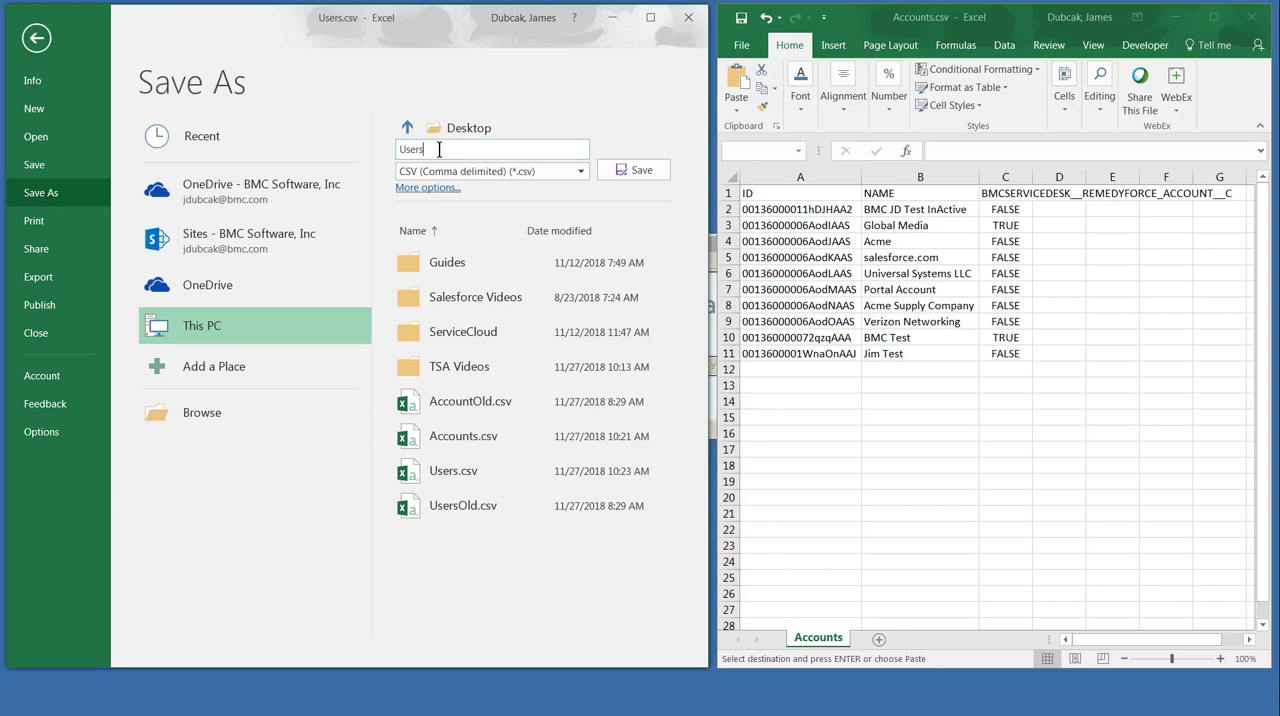
{"action": "type", "text": "ToUpdate"}
{"action": "left_click", "coordinate": [634, 170]}
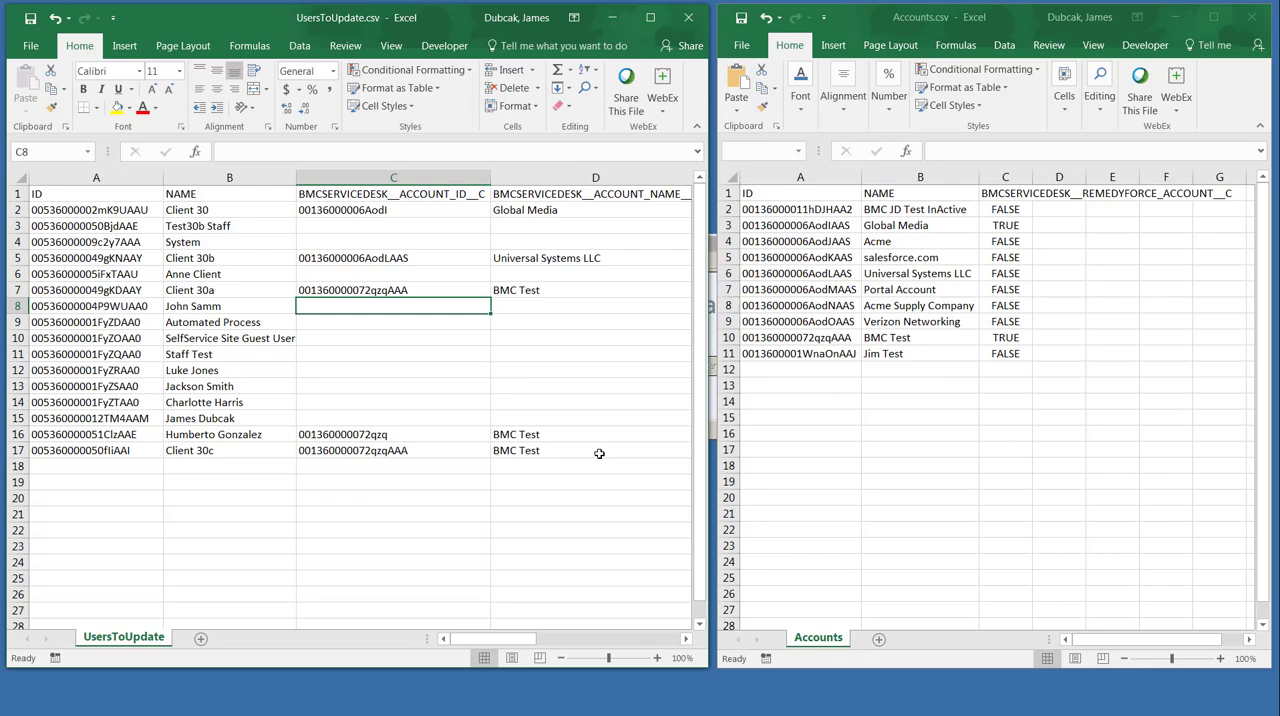
Delete every user row from UsersToUpdate.csv except those in rows 3, 12, 13 and 14
{"action": "left_click_drag", "start_coordinate": [18, 418], "coordinate": [18, 450]}
{"action": "right_click", "coordinate": [18, 434]}
{"action": "left_click", "coordinate": [94, 568]}
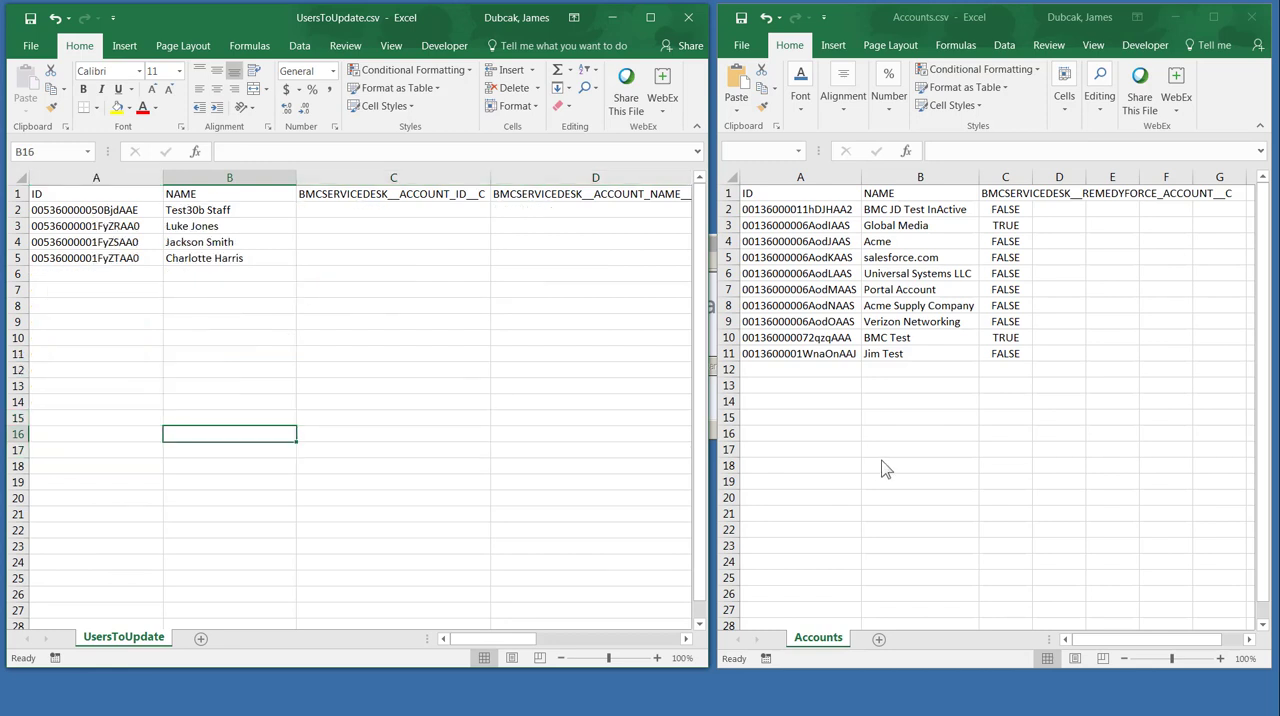
Copy the account name Acme from Accounts.csv into BMCSERVICEDESK__ACCOUNT_NAME__C cells D2:D5 of UsersToUpdate.csv
{"action": "left_click", "coordinate": [869, 241]}
{"action": "key", "text": "ctrl+c"}
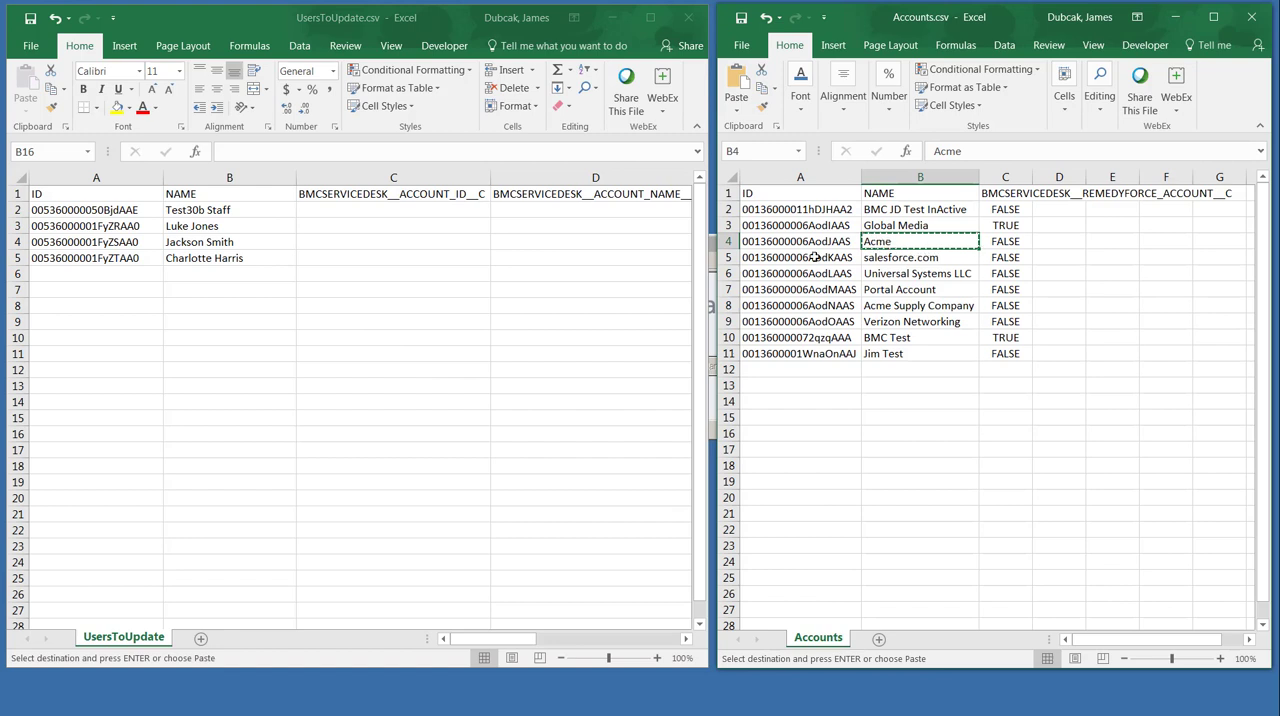
{"action": "left_click_drag", "start_coordinate": [554, 210], "coordinate": [554, 258]}
{"action": "key", "text": "ctrl+v"}
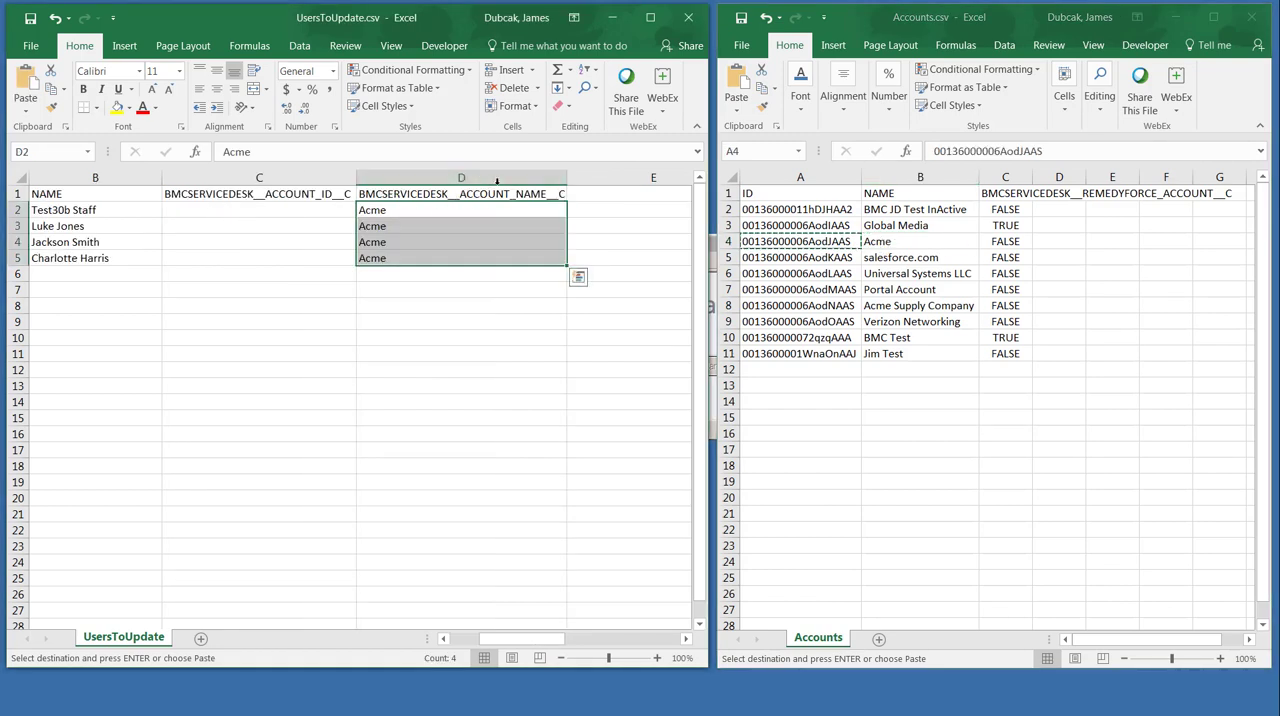
Fill BMCSERVICEDESK__ACCOUNT_ID__C cells C2:C5 with the Acme account's ID from cell A4 of Accounts.csv
{"action": "left_click", "coordinate": [197, 212]}
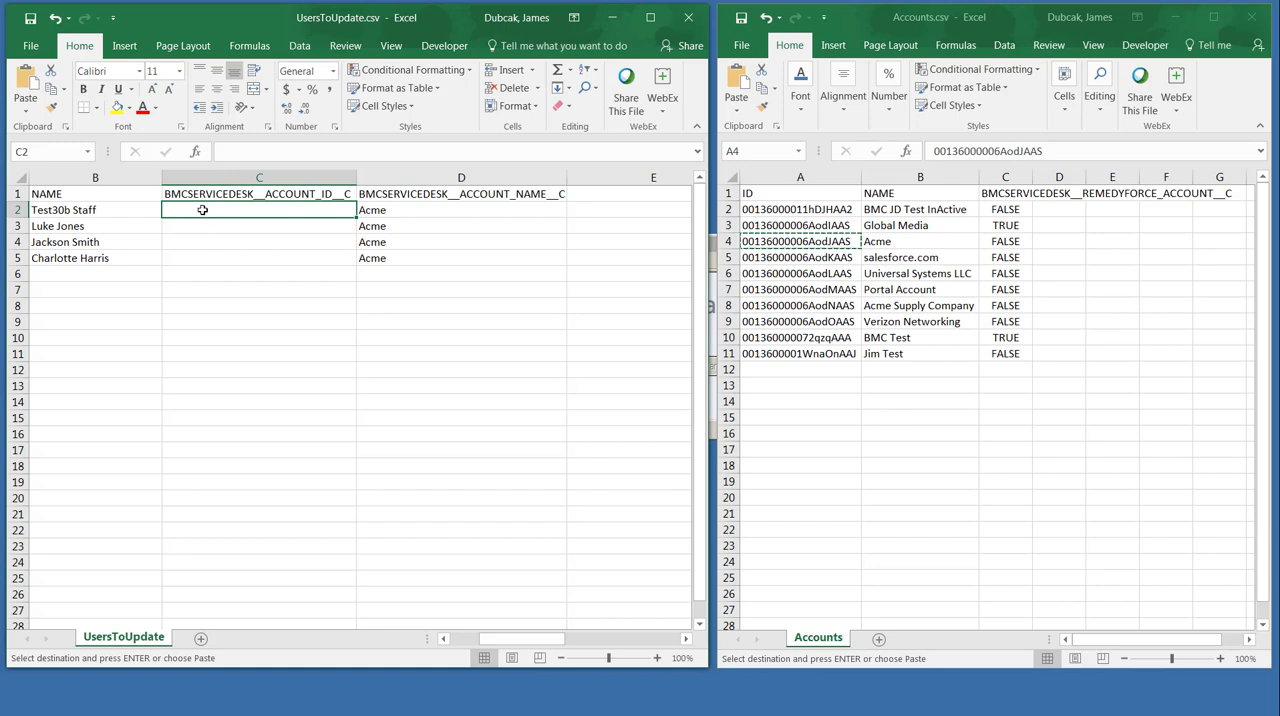
{"action": "left_click_drag", "start_coordinate": [202, 210], "coordinate": [204, 254]}
{"action": "key", "text": "ctrl+v"}
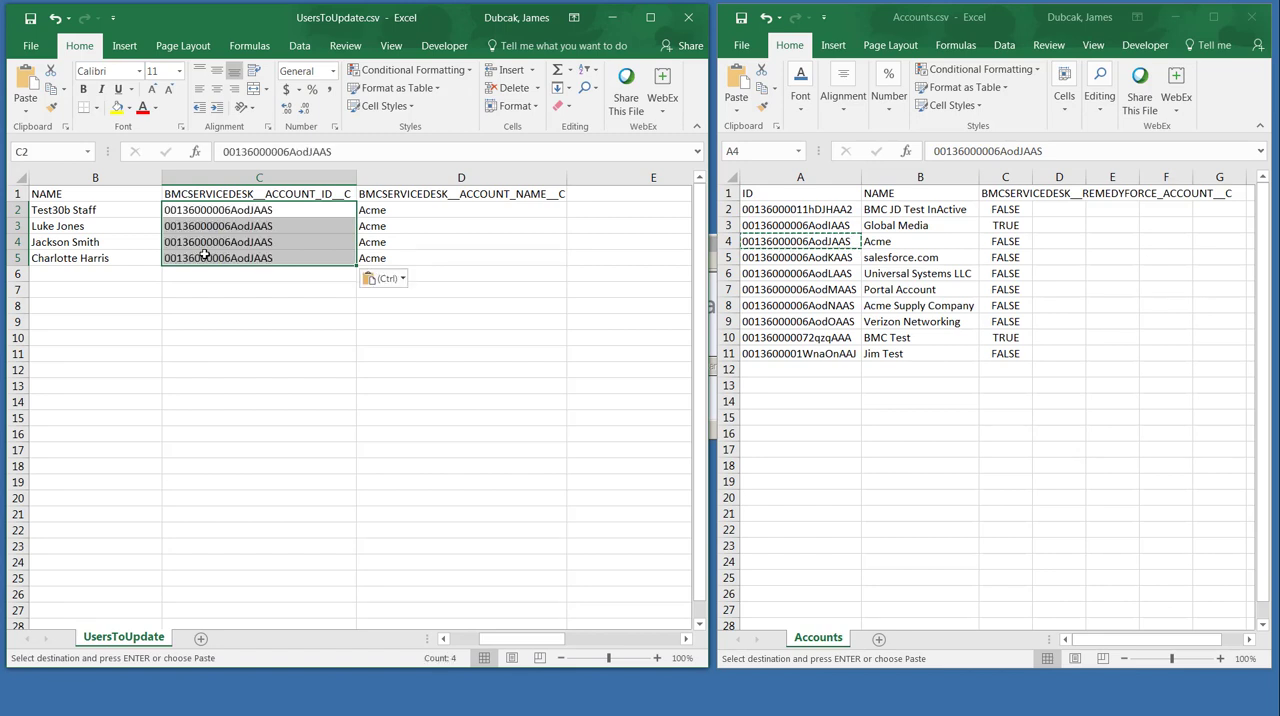
{"action": "key", "text": "Escape"}
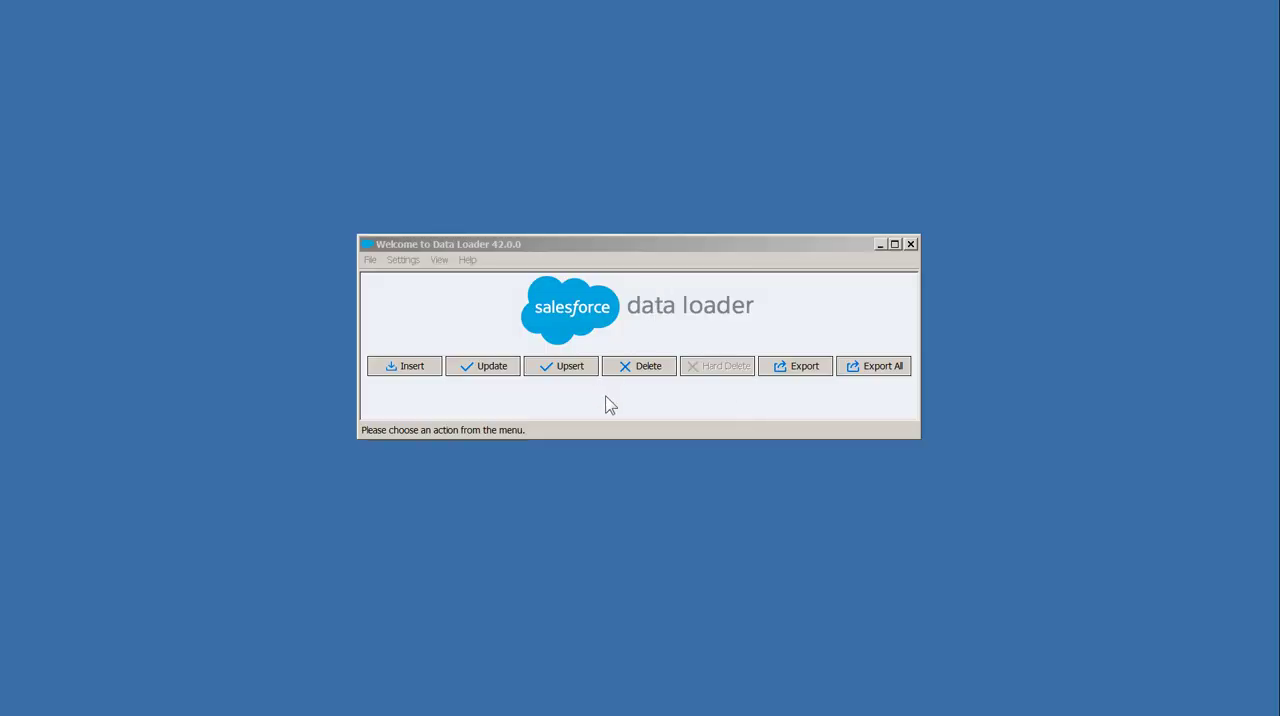
In Data Loader, start an Update of the User object with UsersToUpdate.csv from the Desktop and proceed to field mapping
{"action": "left_click", "coordinate": [490, 366]}
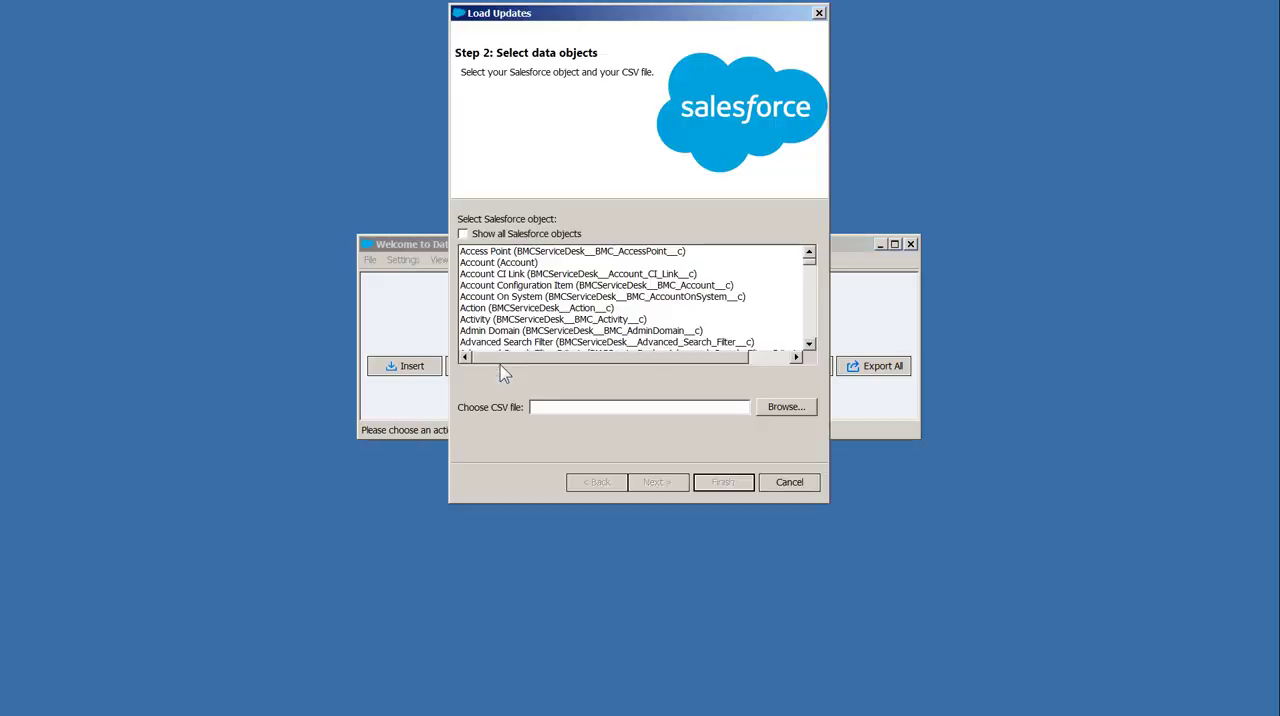
{"action": "left_click", "coordinate": [485, 286]}
{"action": "key", "text": "u"}
{"action": "scroll", "coordinate": [485, 300], "scroll_direction": "down", "scroll_amount": 2}
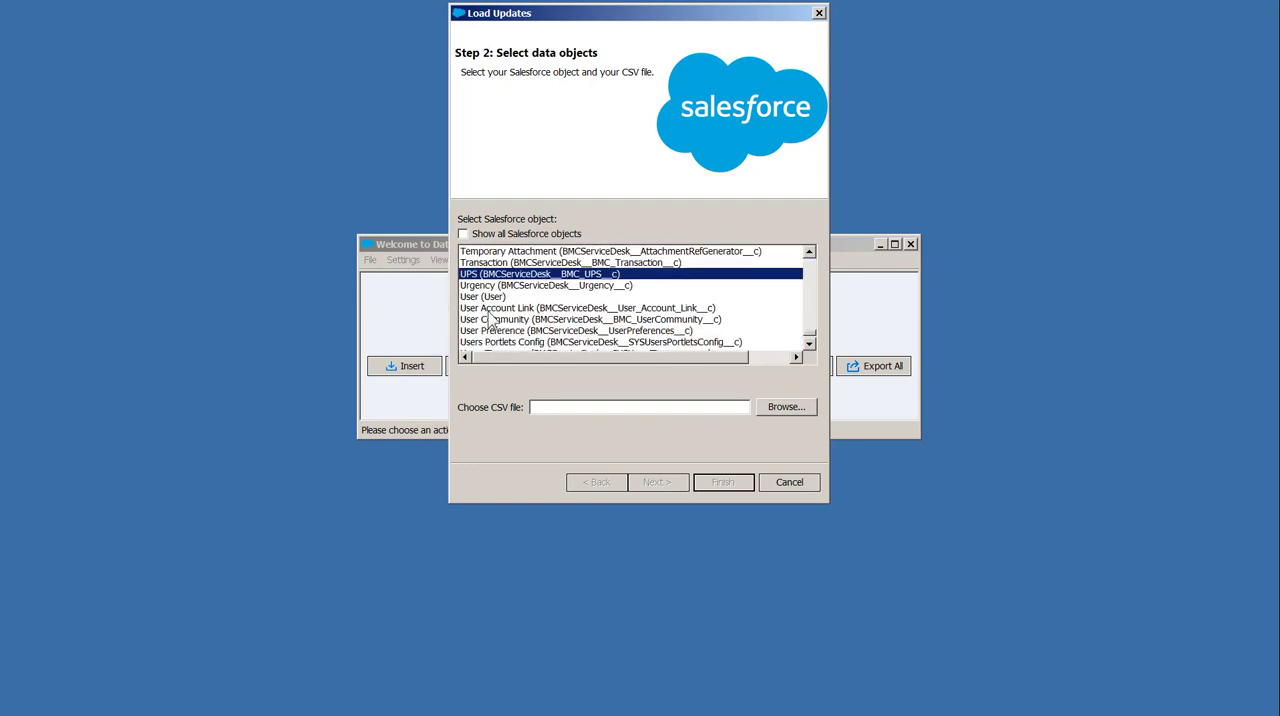
{"action": "left_click", "coordinate": [483, 297]}
{"action": "left_click", "coordinate": [794, 408]}
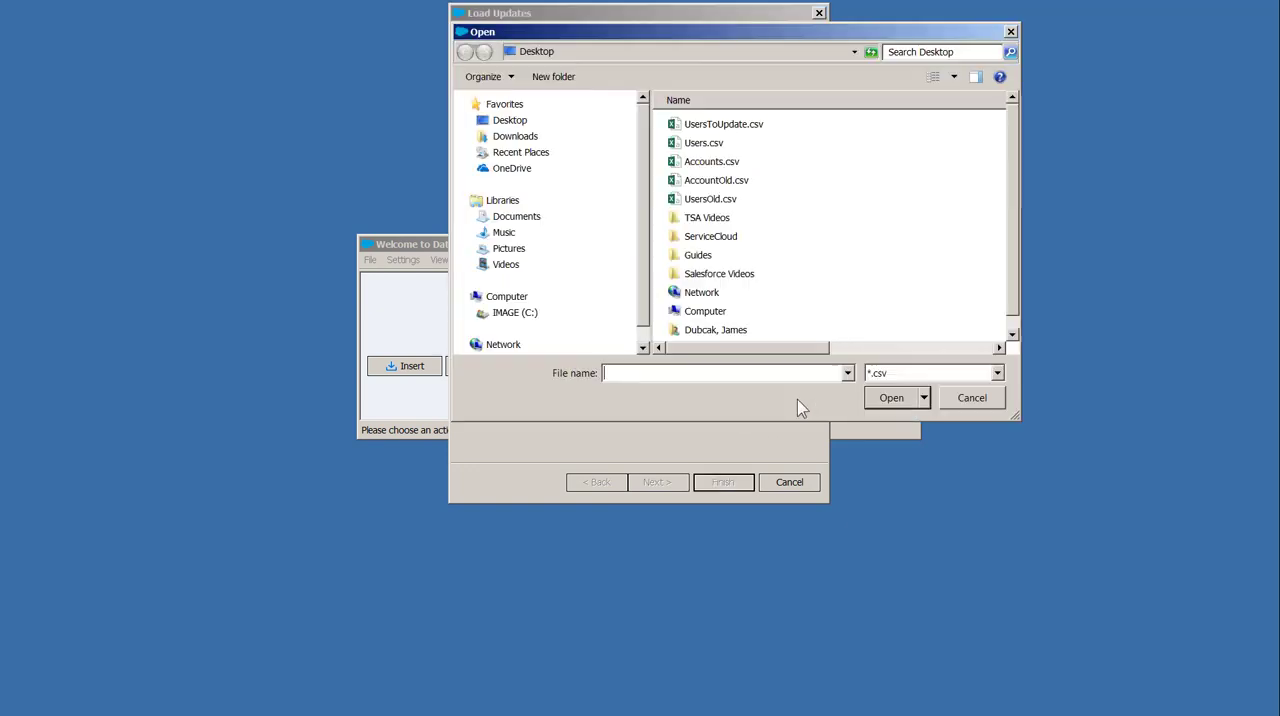
{"action": "left_click", "coordinate": [742, 128]}
{"action": "left_click", "coordinate": [885, 400]}
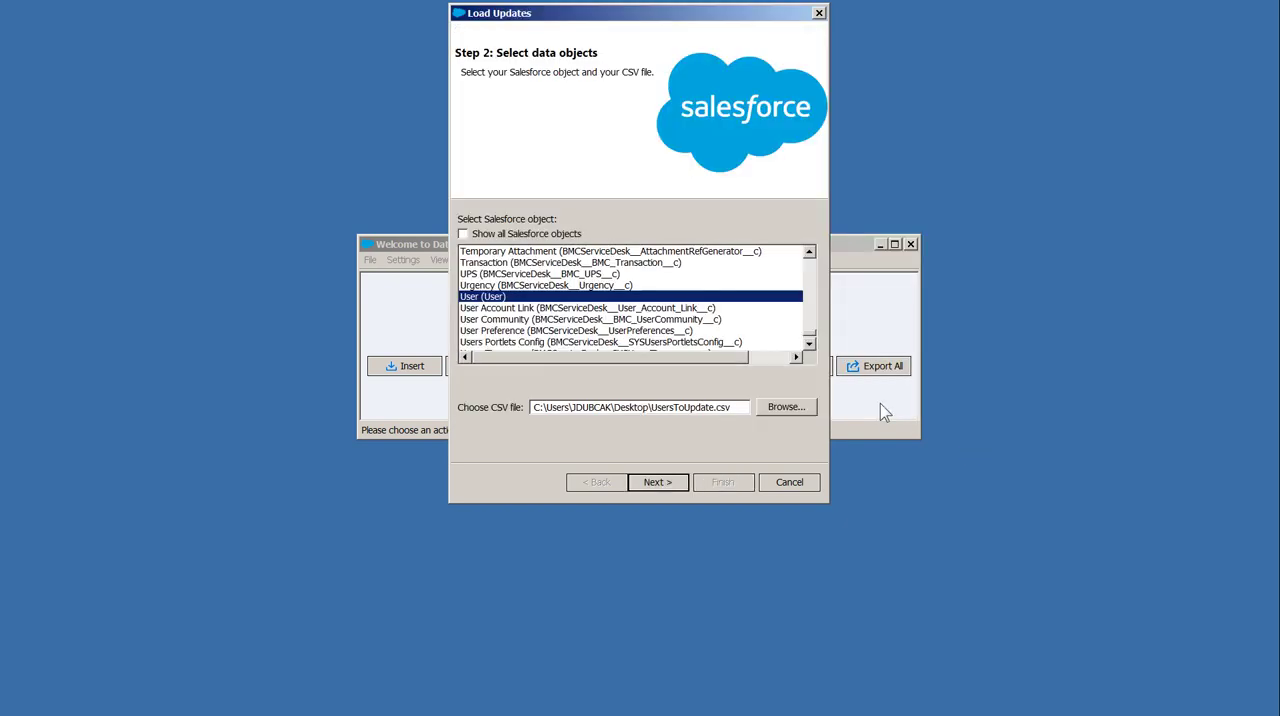
{"action": "left_click", "coordinate": [652, 482]}
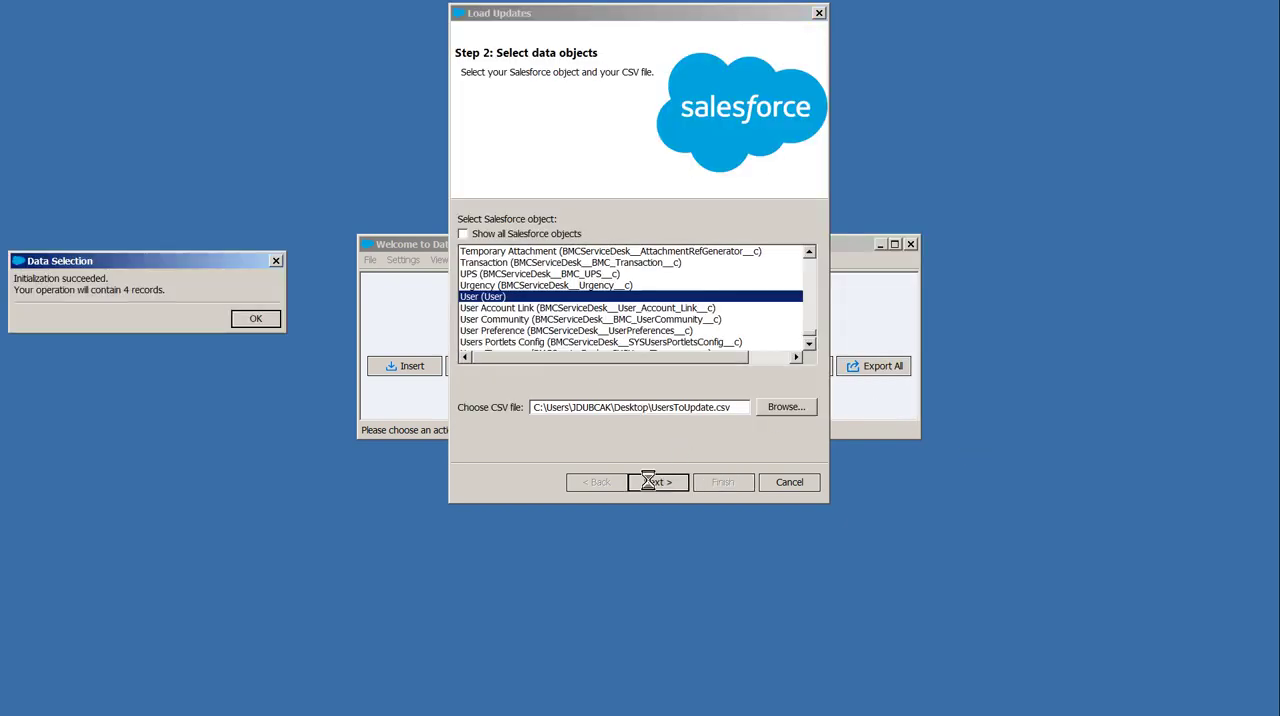
{"action": "left_click", "coordinate": [256, 319]}
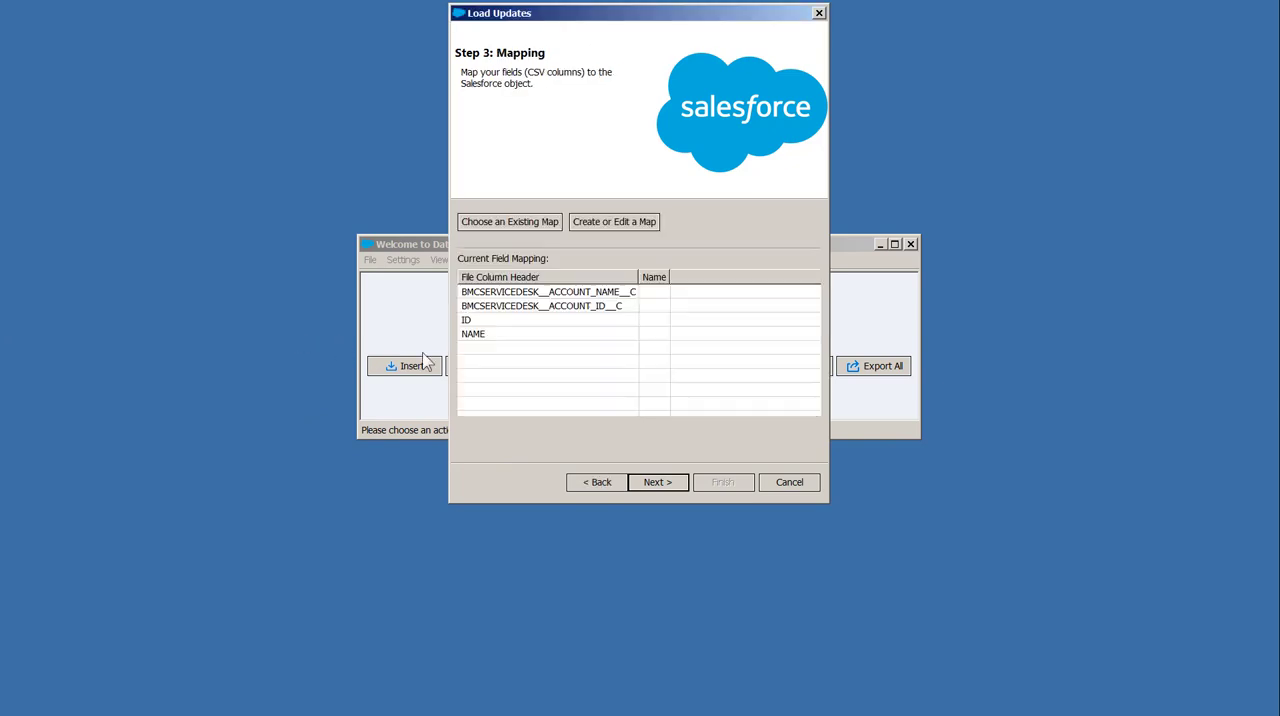
Create a field map by auto-matching the Salesforce fields to the CSV columns, leaving NAME unmapped
{"action": "left_click", "coordinate": [614, 222]}
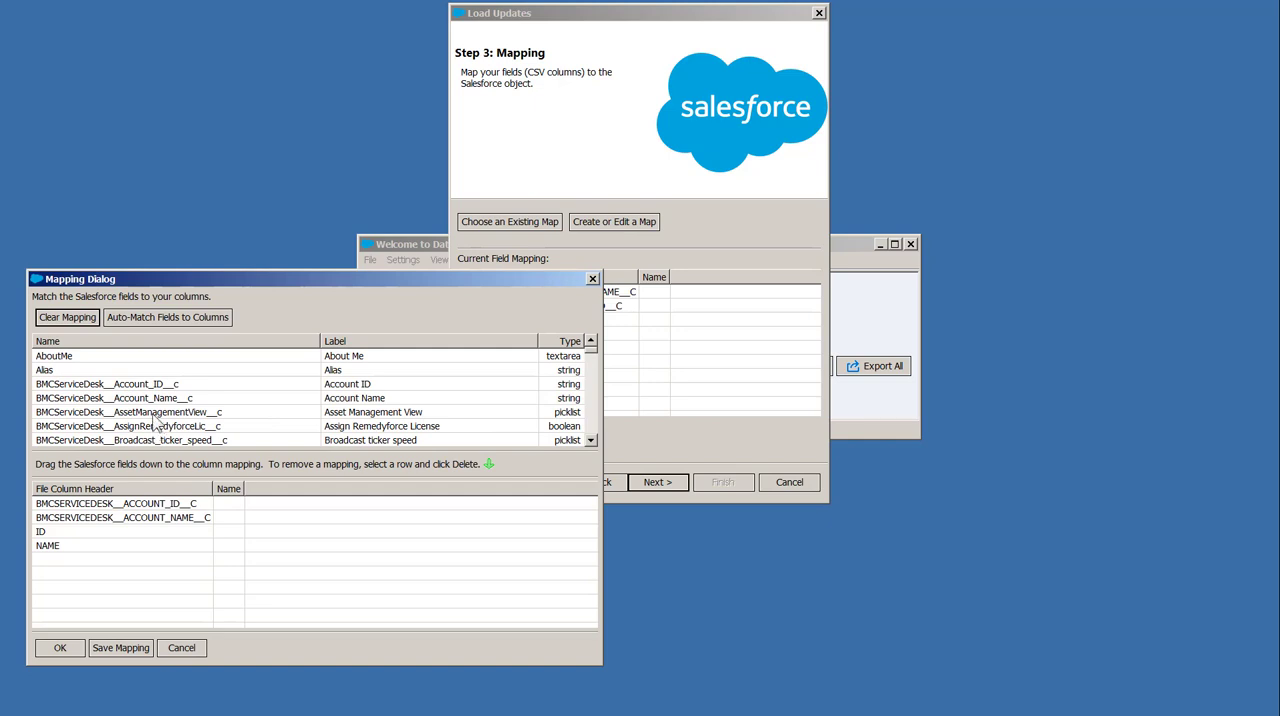
{"action": "left_click", "coordinate": [154, 318]}
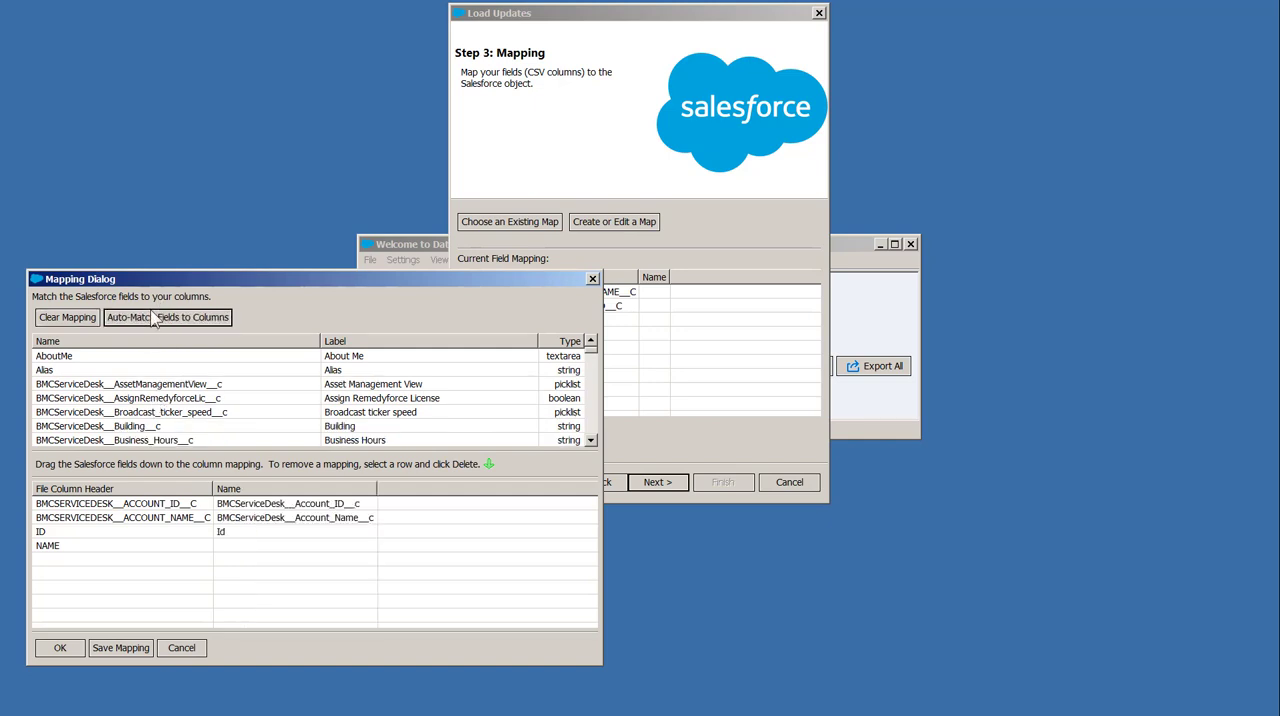
{"action": "left_click", "coordinate": [87, 552]}
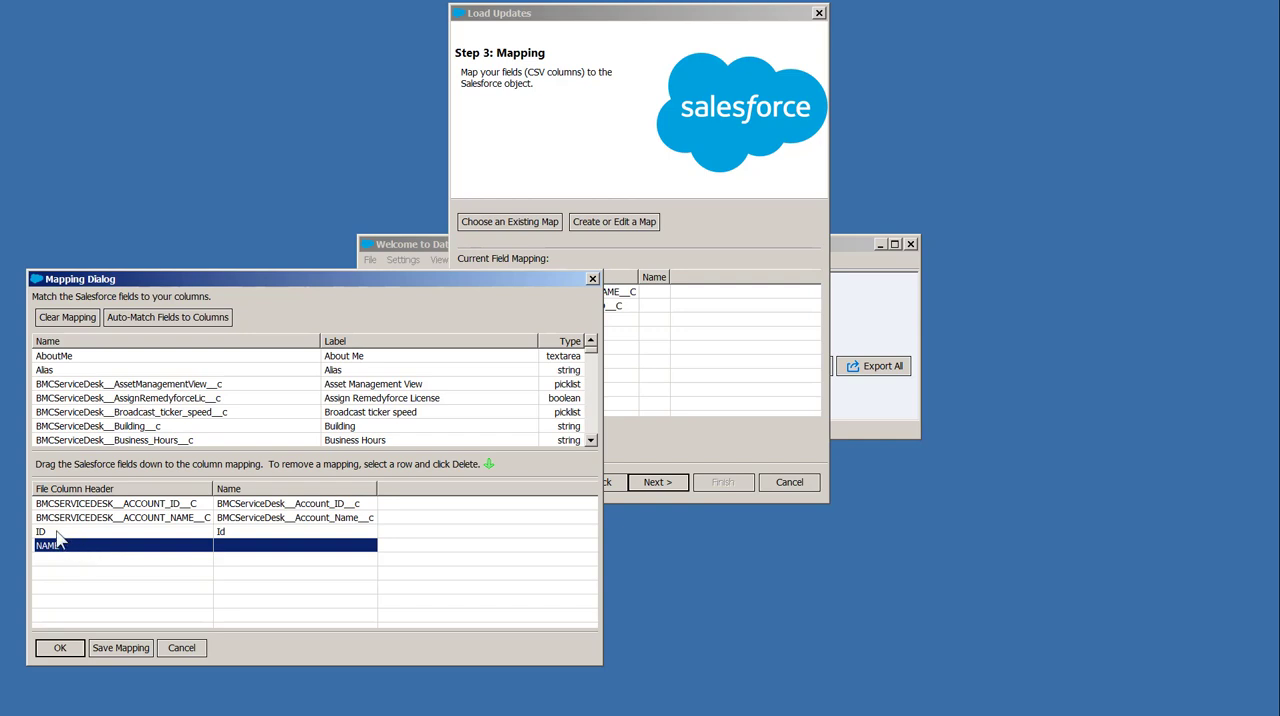
{"action": "left_click", "coordinate": [58, 533]}
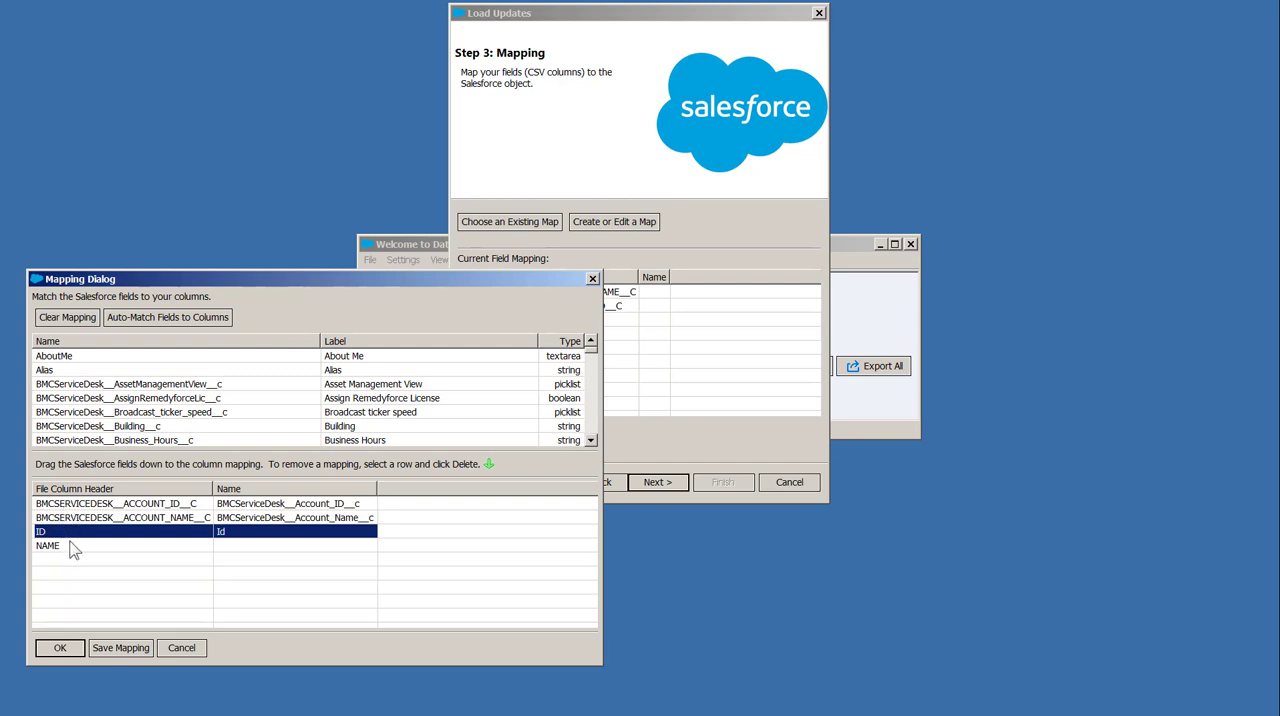
{"action": "left_click", "coordinate": [70, 548]}
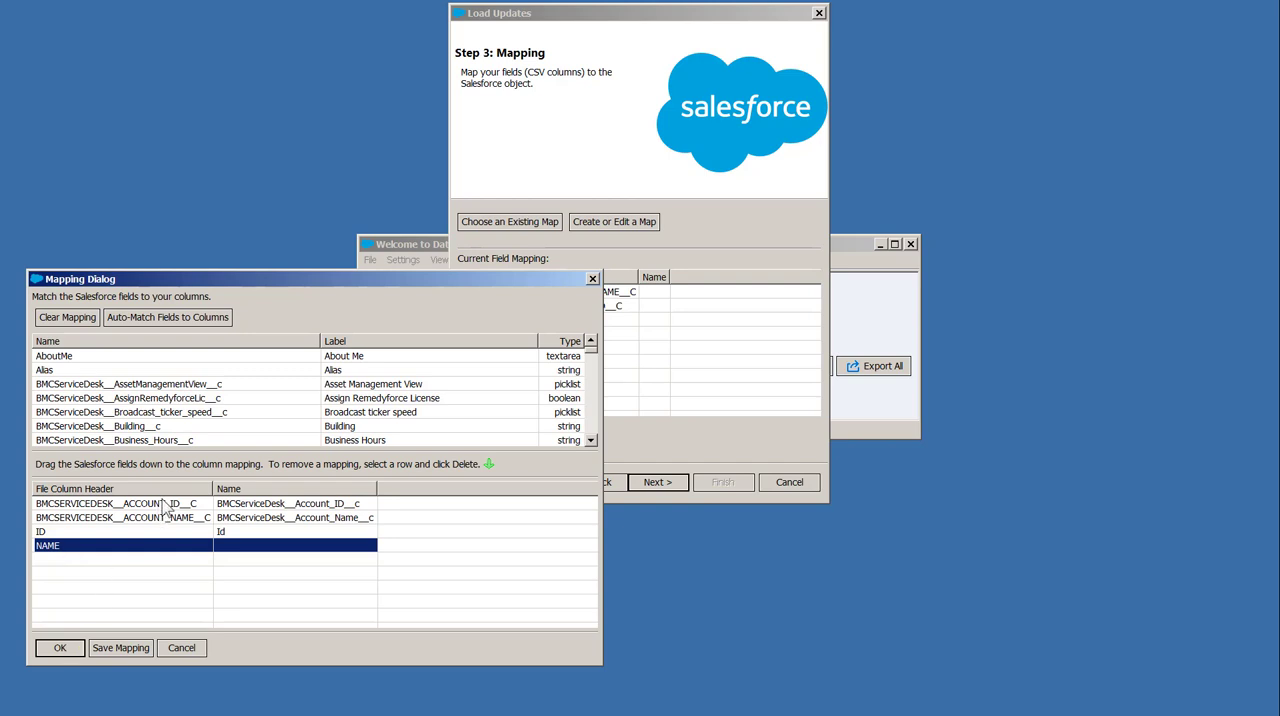
{"action": "left_click", "coordinate": [60, 648]}
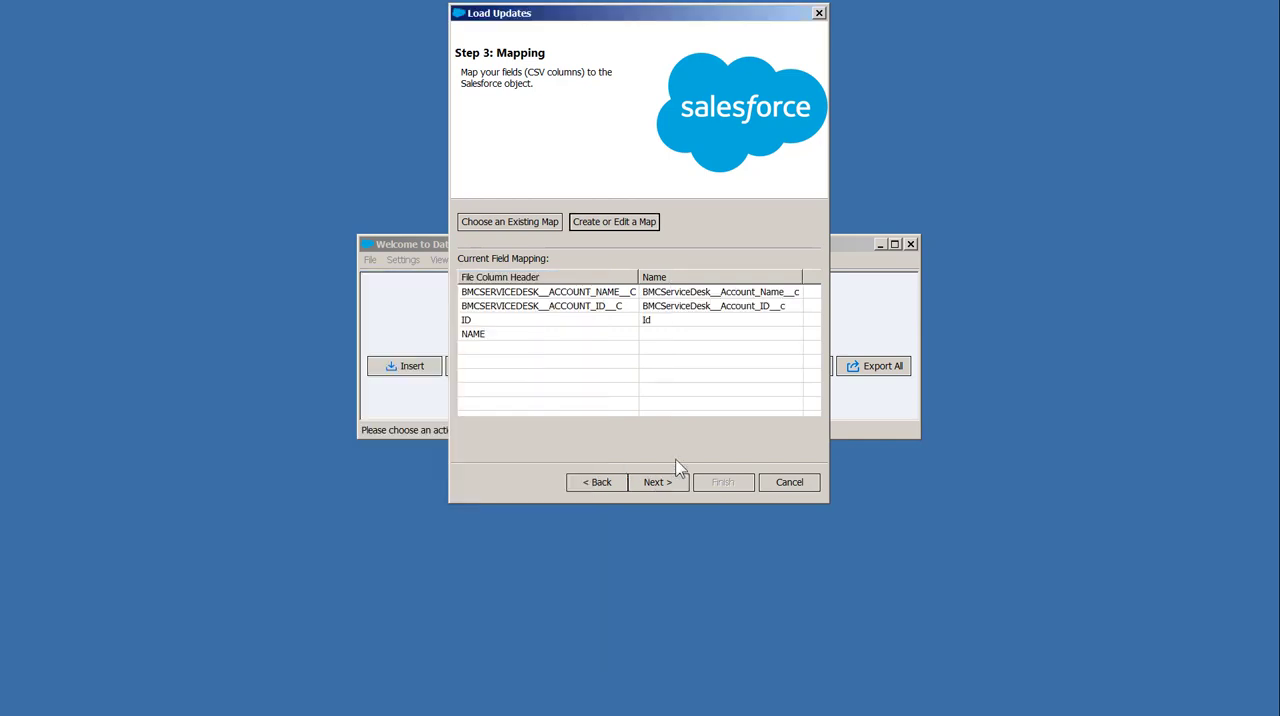
Run the User update with the Desktop as the directory for success and error files, and close the completion summary
{"action": "left_click", "coordinate": [653, 482]}
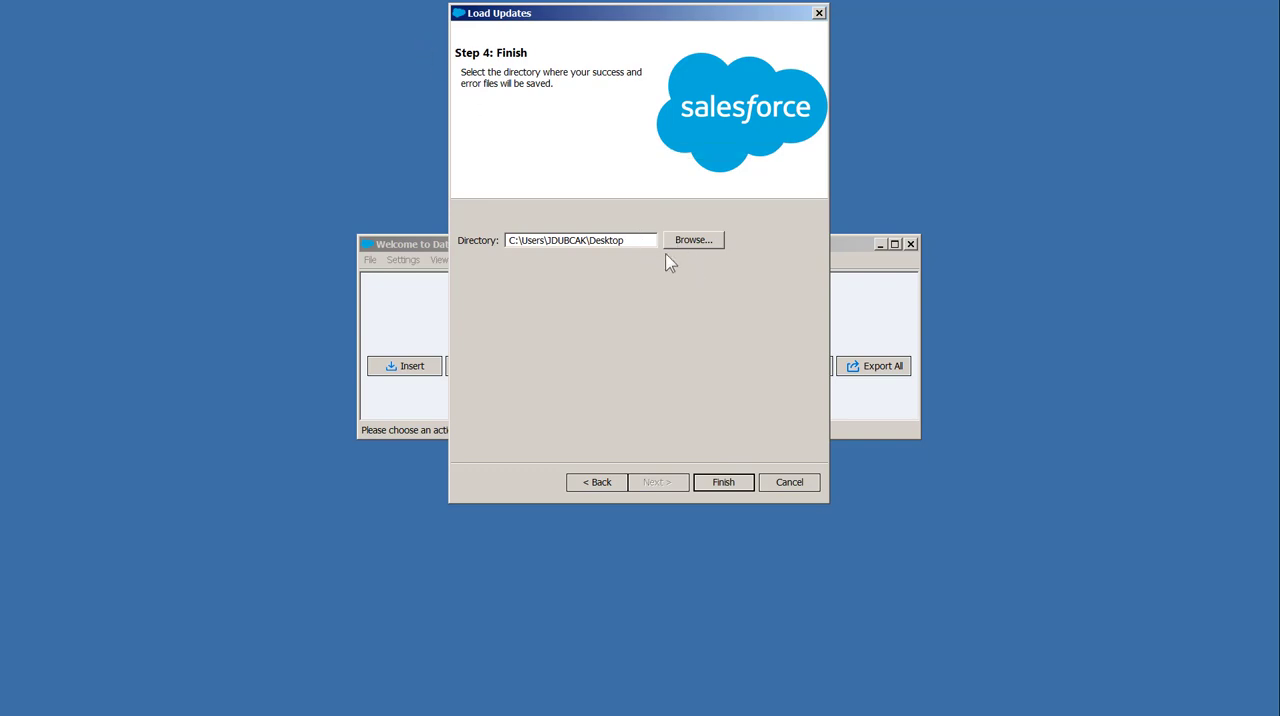
{"action": "left_click", "coordinate": [717, 481]}
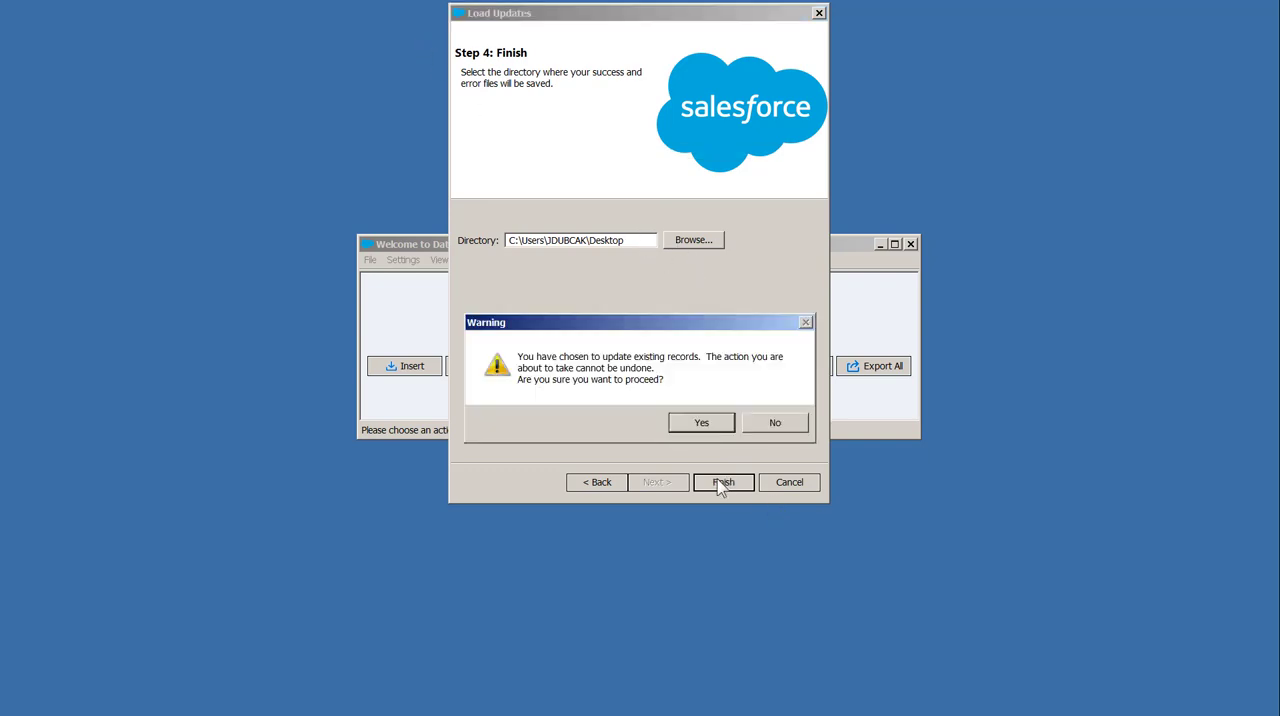
{"action": "left_click", "coordinate": [700, 423]}
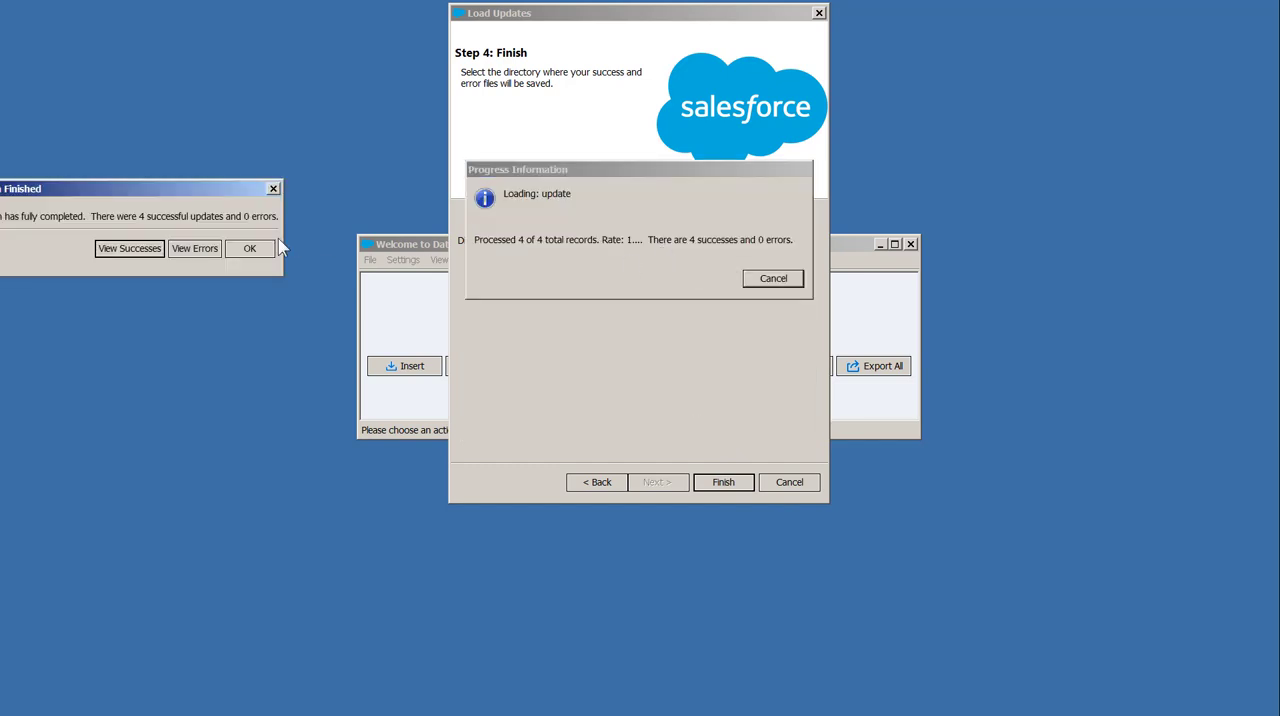
{"action": "left_click", "coordinate": [255, 251]}
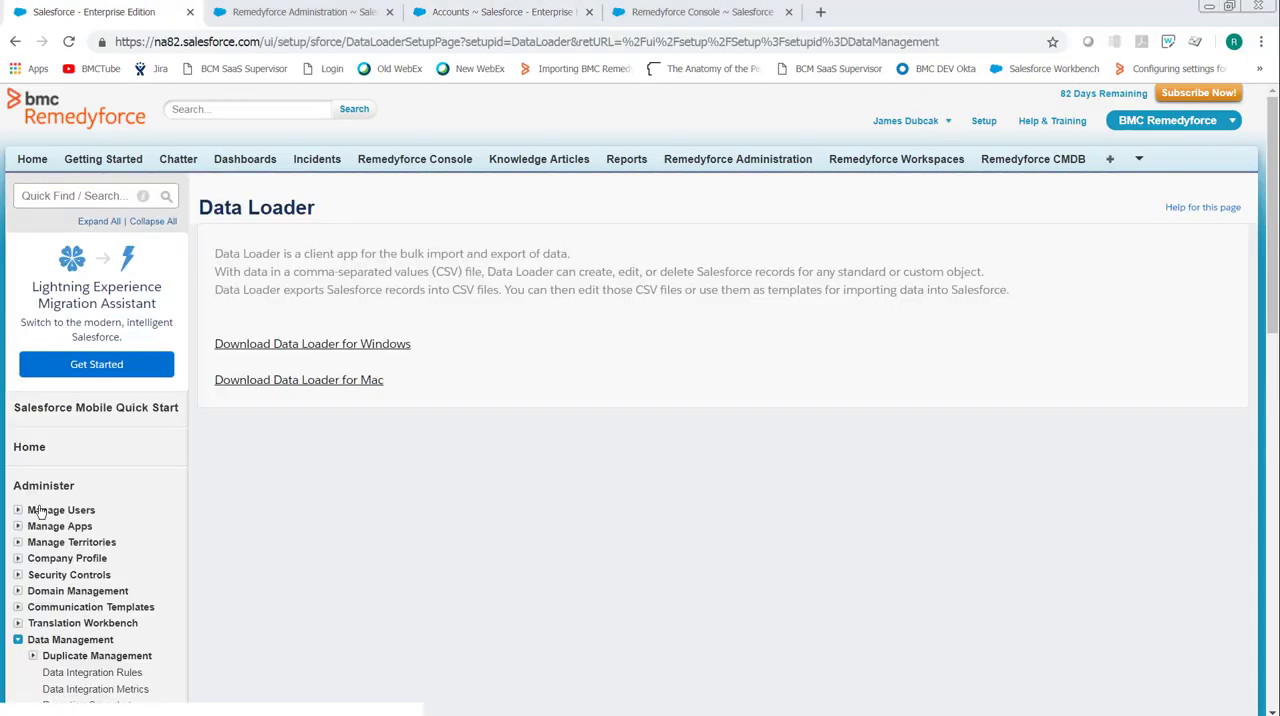
In Salesforce Setup, edit the Active Users view and add Account ID and Account Name to its displayed fields
{"action": "left_click", "coordinate": [17, 511]}
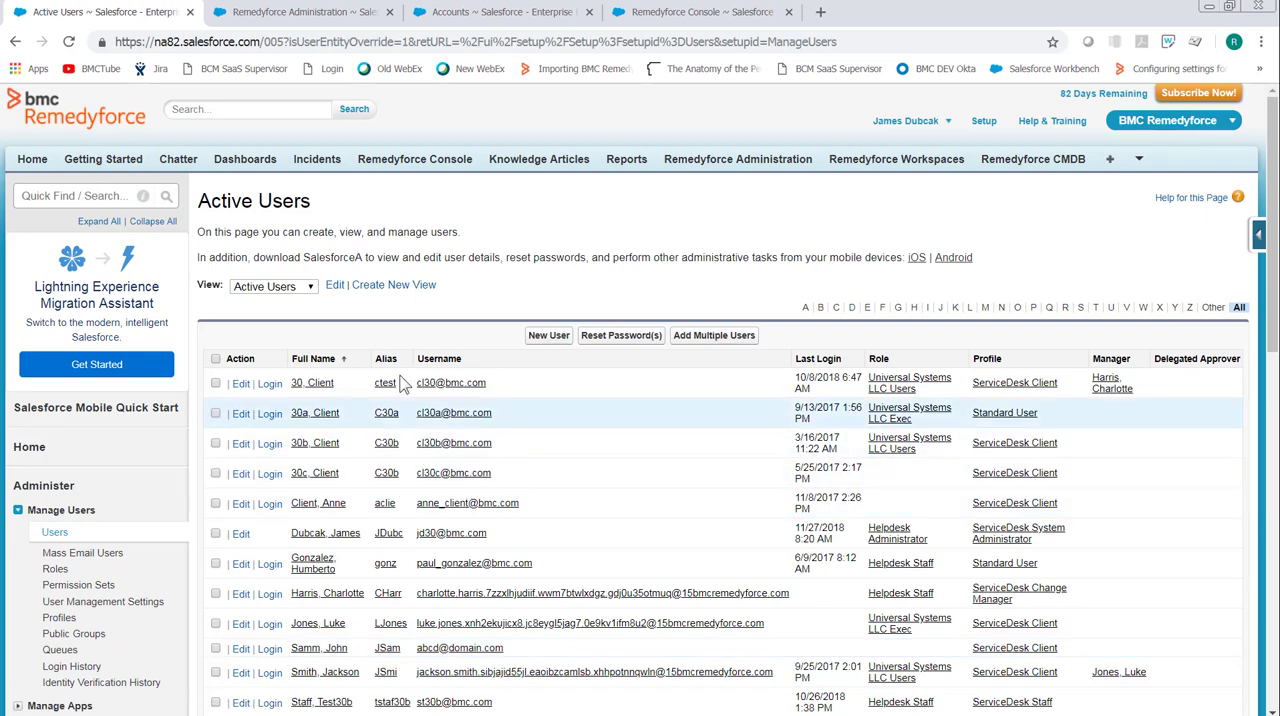
{"action": "left_click", "coordinate": [335, 285]}
{"action": "left_click", "coordinate": [248, 374]}
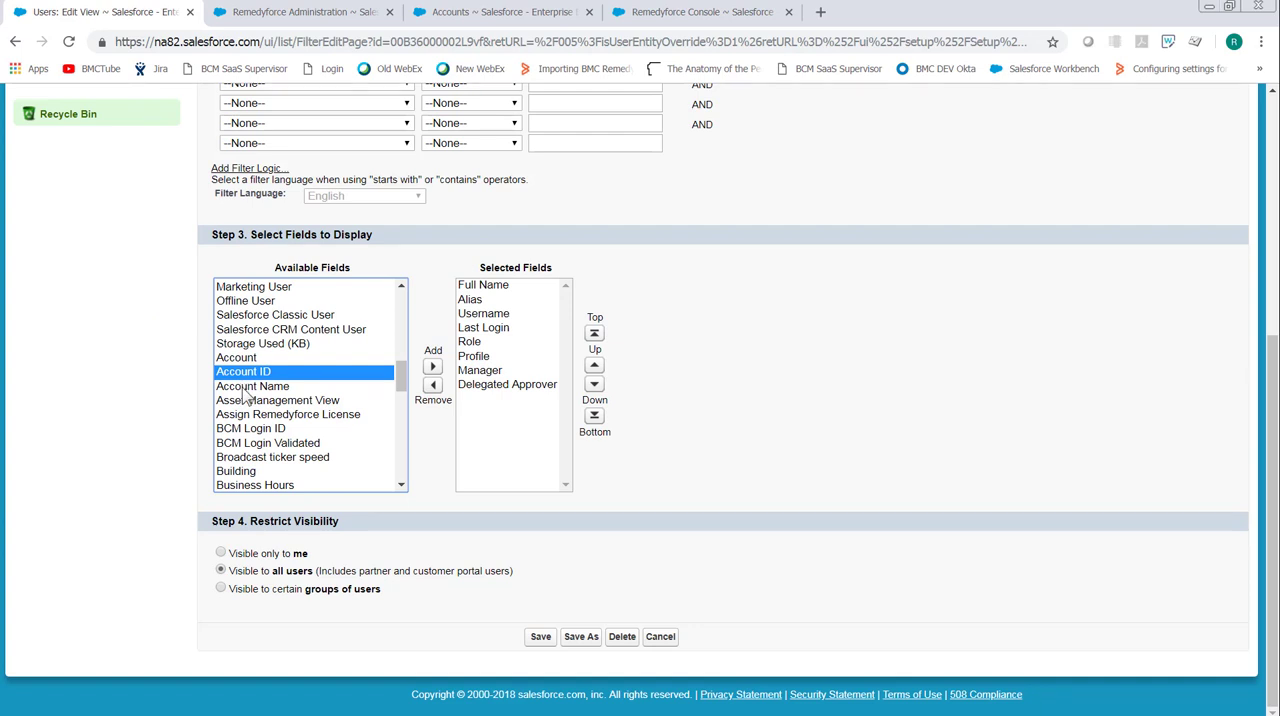
{"action": "left_click", "coordinate": [248, 387], "text": "shift"}
{"action": "left_click", "coordinate": [432, 370]}
Move Account ID and Account Name directly below Username in the displayed fields and save the Active Users view
{"action": "left_click", "coordinate": [594, 540]}
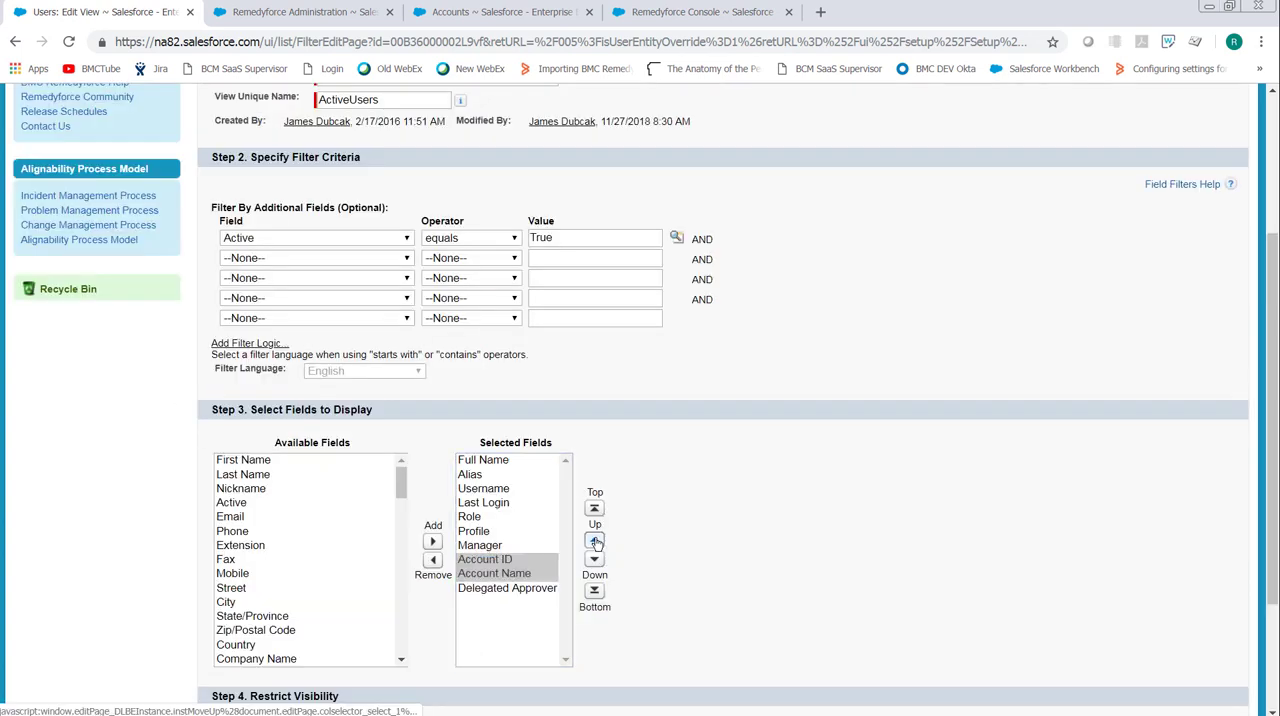
{"action": "left_click", "coordinate": [594, 540]}
{"action": "left_click", "coordinate": [594, 540]}
{"action": "left_click", "coordinate": [594, 540]}
{"action": "left_click", "coordinate": [594, 540]}
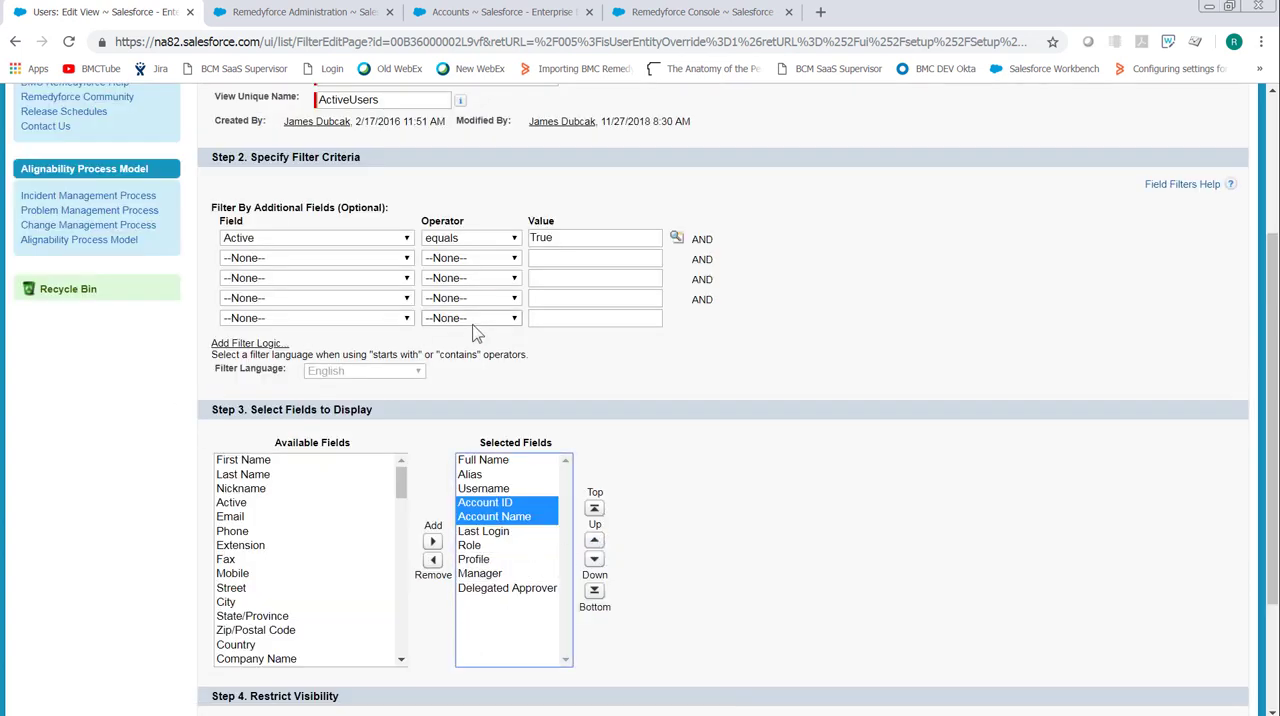
{"action": "left_click", "coordinate": [591, 191]}
{"action": "scroll", "coordinate": [593, 192], "scroll_direction": "up", "scroll_amount": 3}
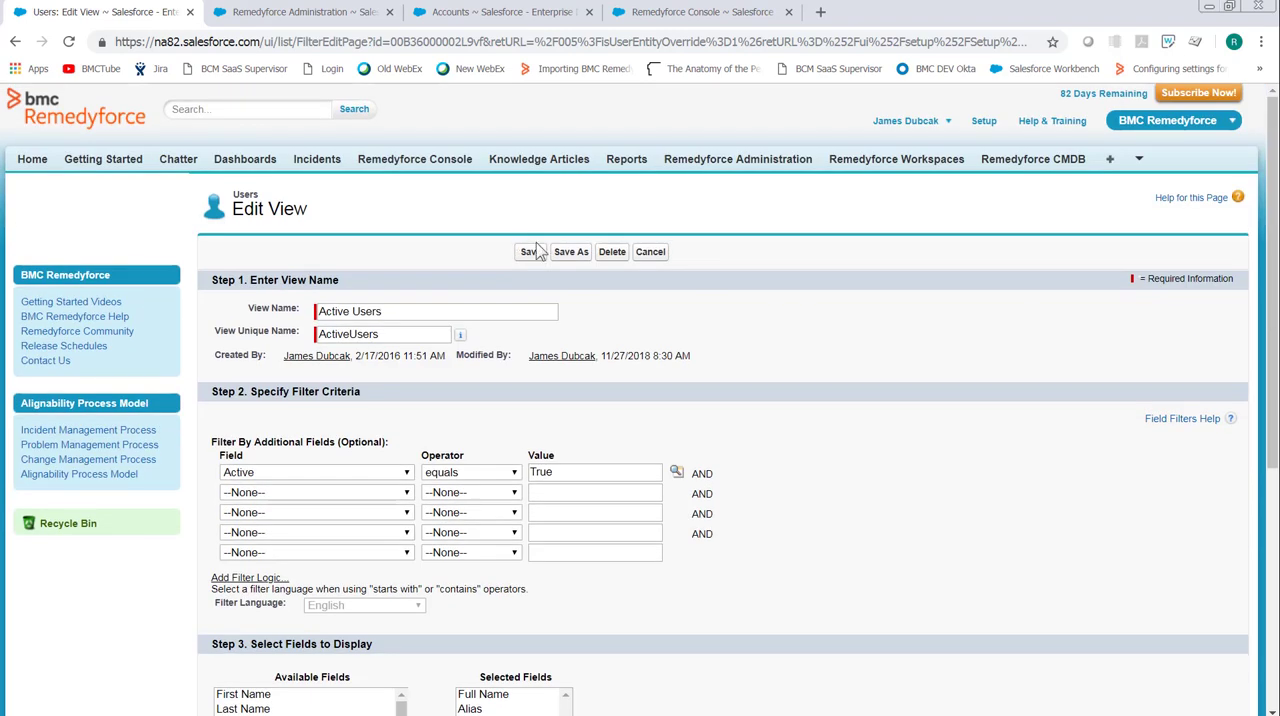
{"action": "left_click", "coordinate": [530, 248]}
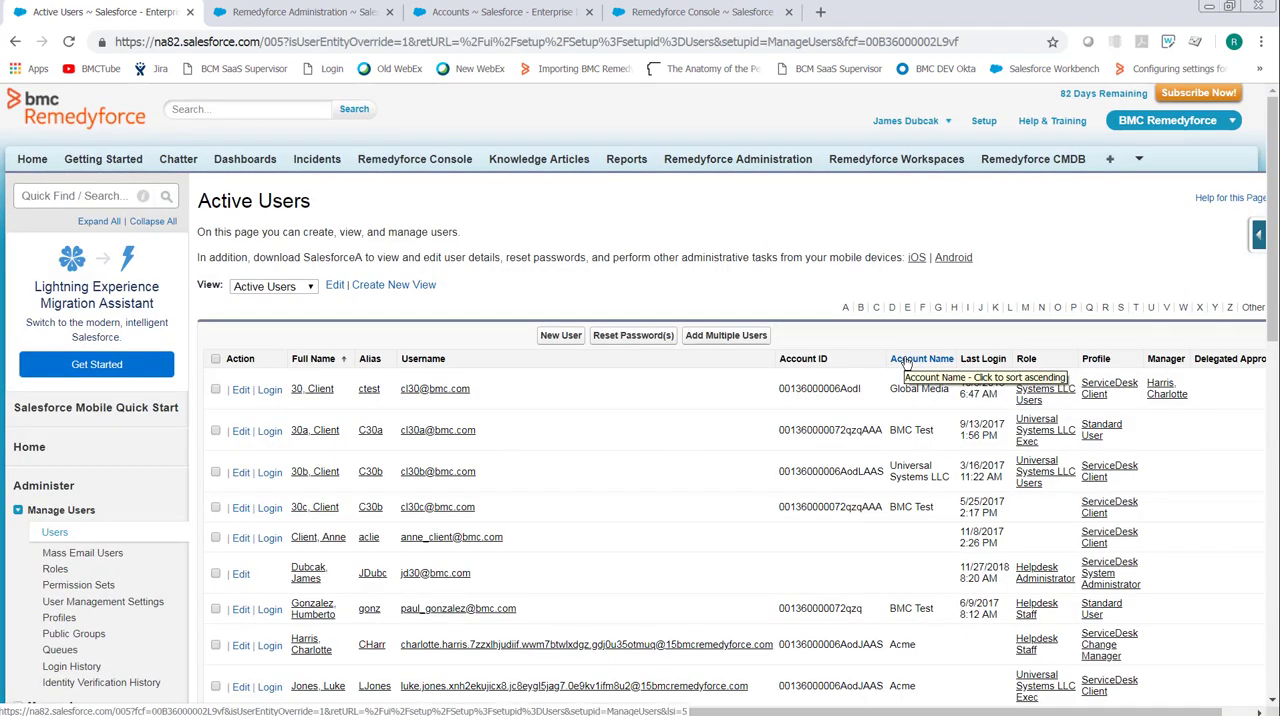
Sort the Active Users list by Account Name in descending order and highlight the Acme user rows
{"action": "left_click", "coordinate": [906, 362]}
{"action": "scroll", "coordinate": [846, 571], "scroll_direction": "down", "scroll_amount": 2}
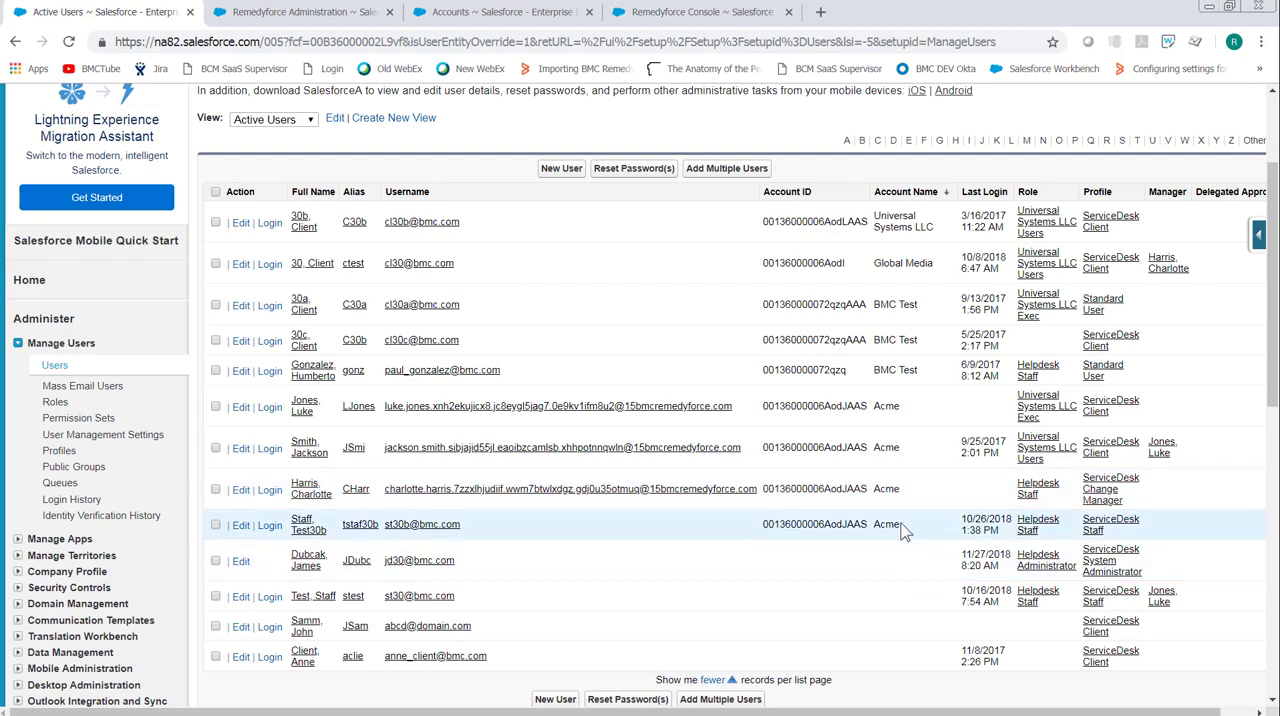
{"action": "left_click_drag", "start_coordinate": [909, 534], "coordinate": [226, 425]}
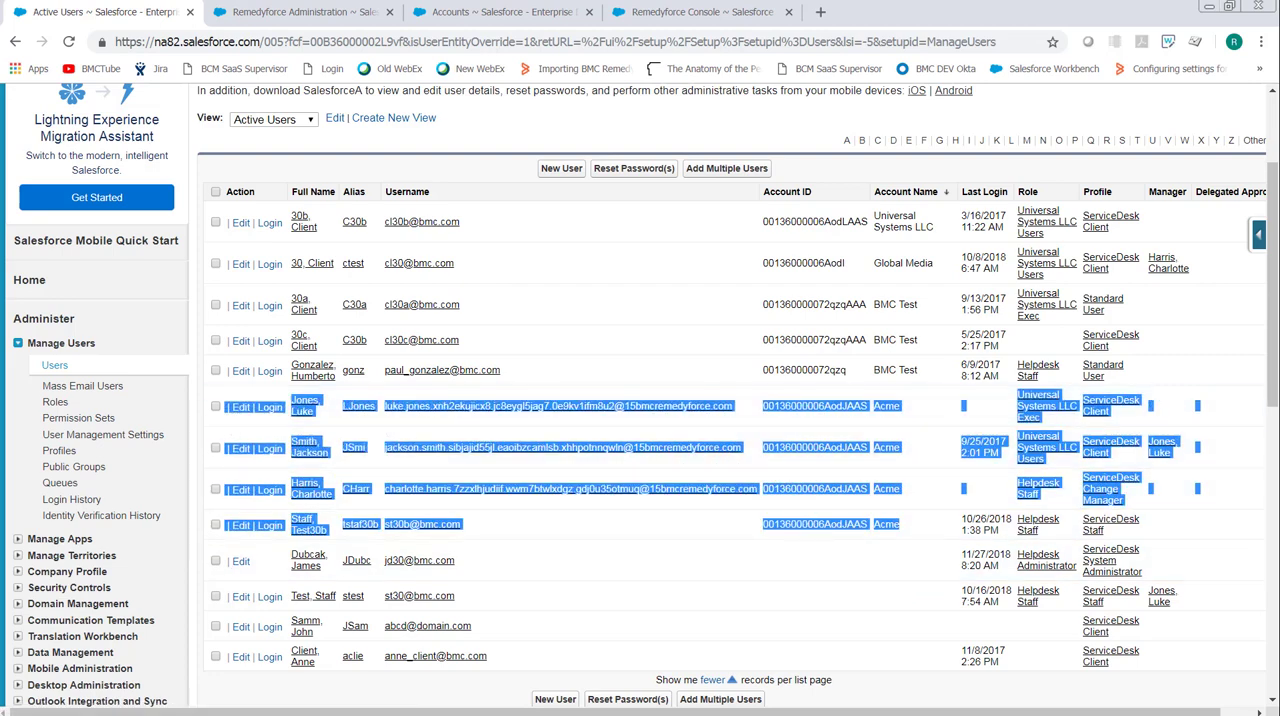